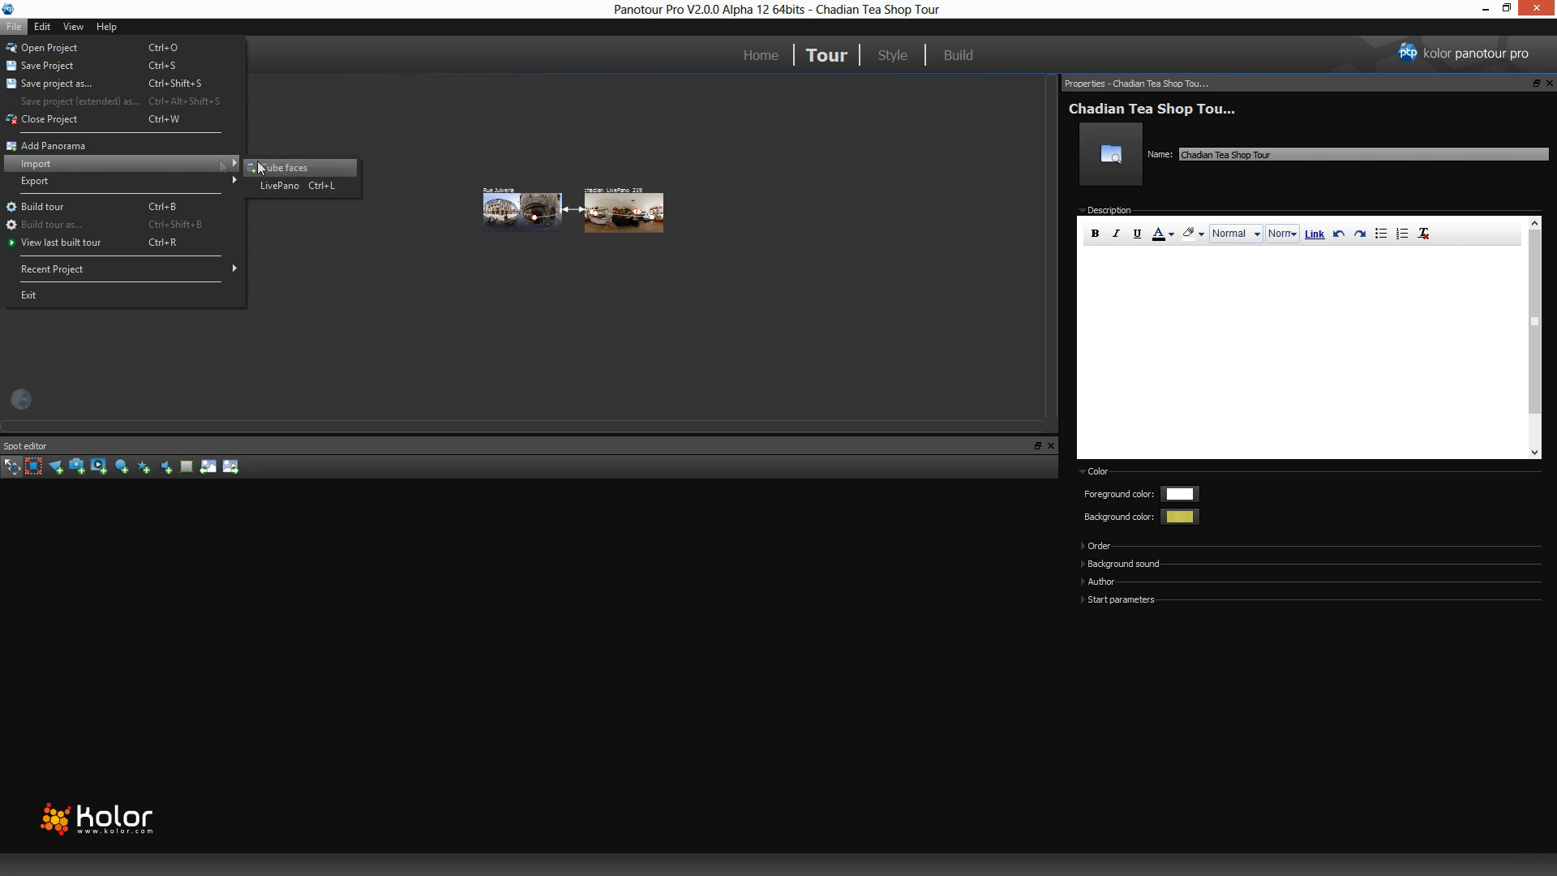
Start a LivePano import and load chadian_LivePano.pano from the desktop's LivePano/jpg folder as the Autopano file
click(282, 185)
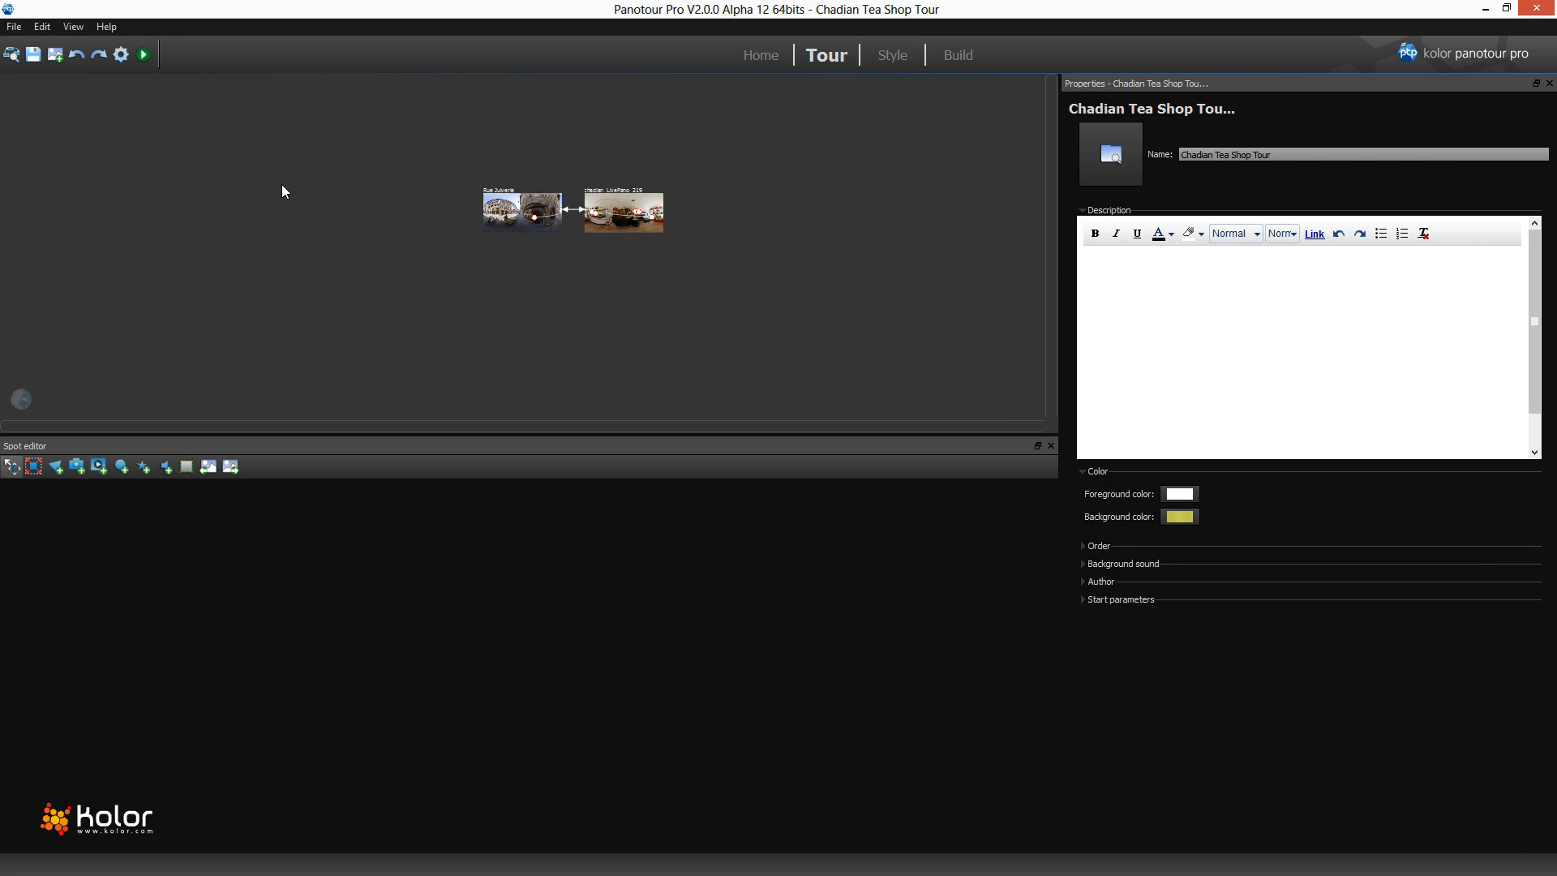
drag(707, 188, 660, 124)
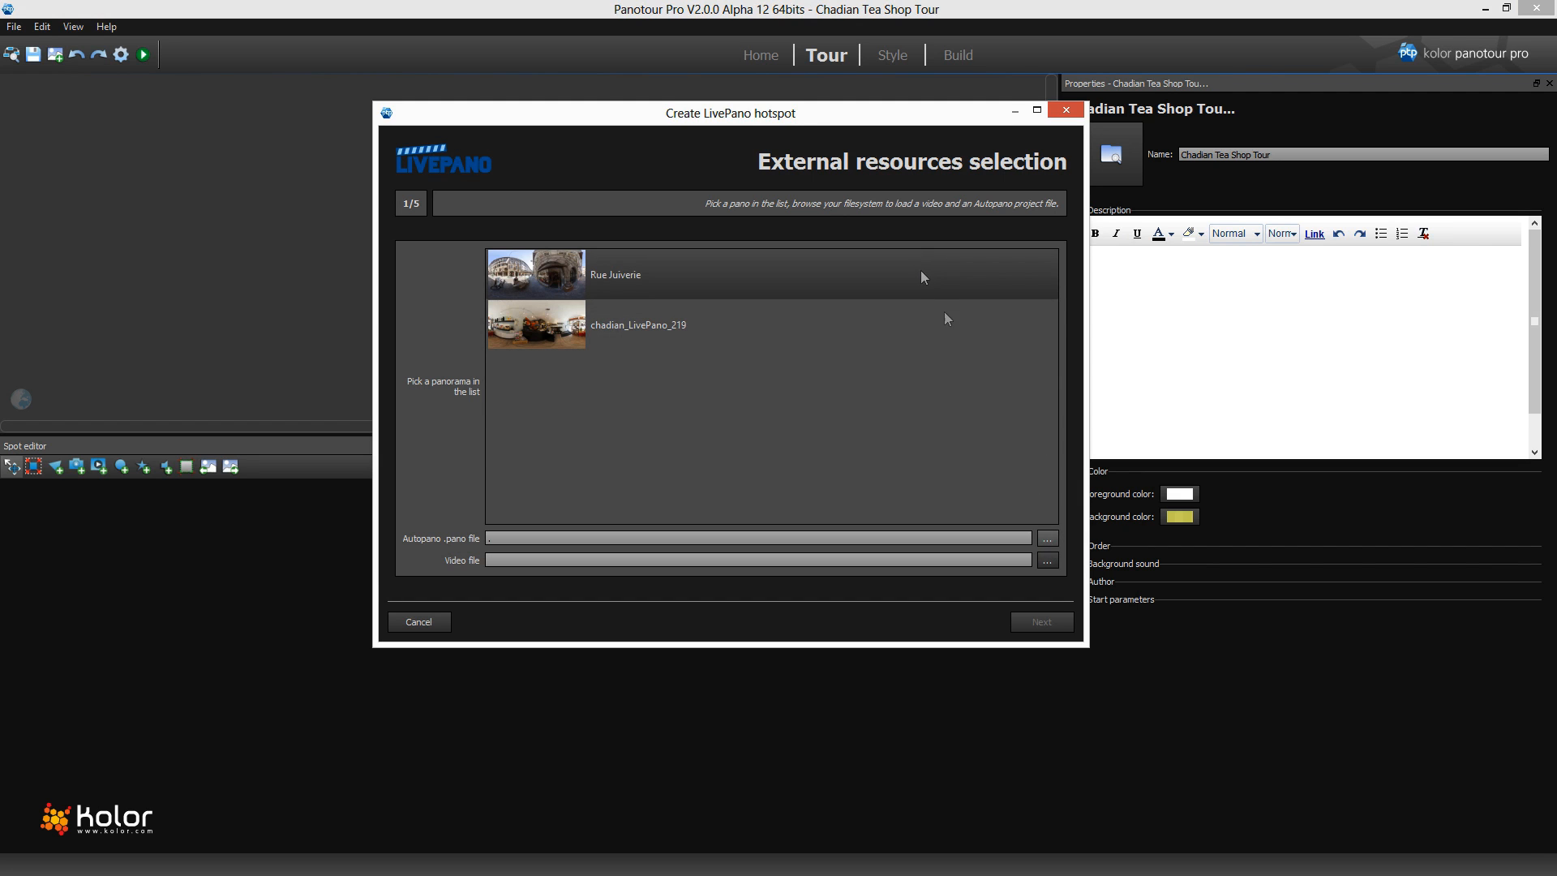
click(1047, 537)
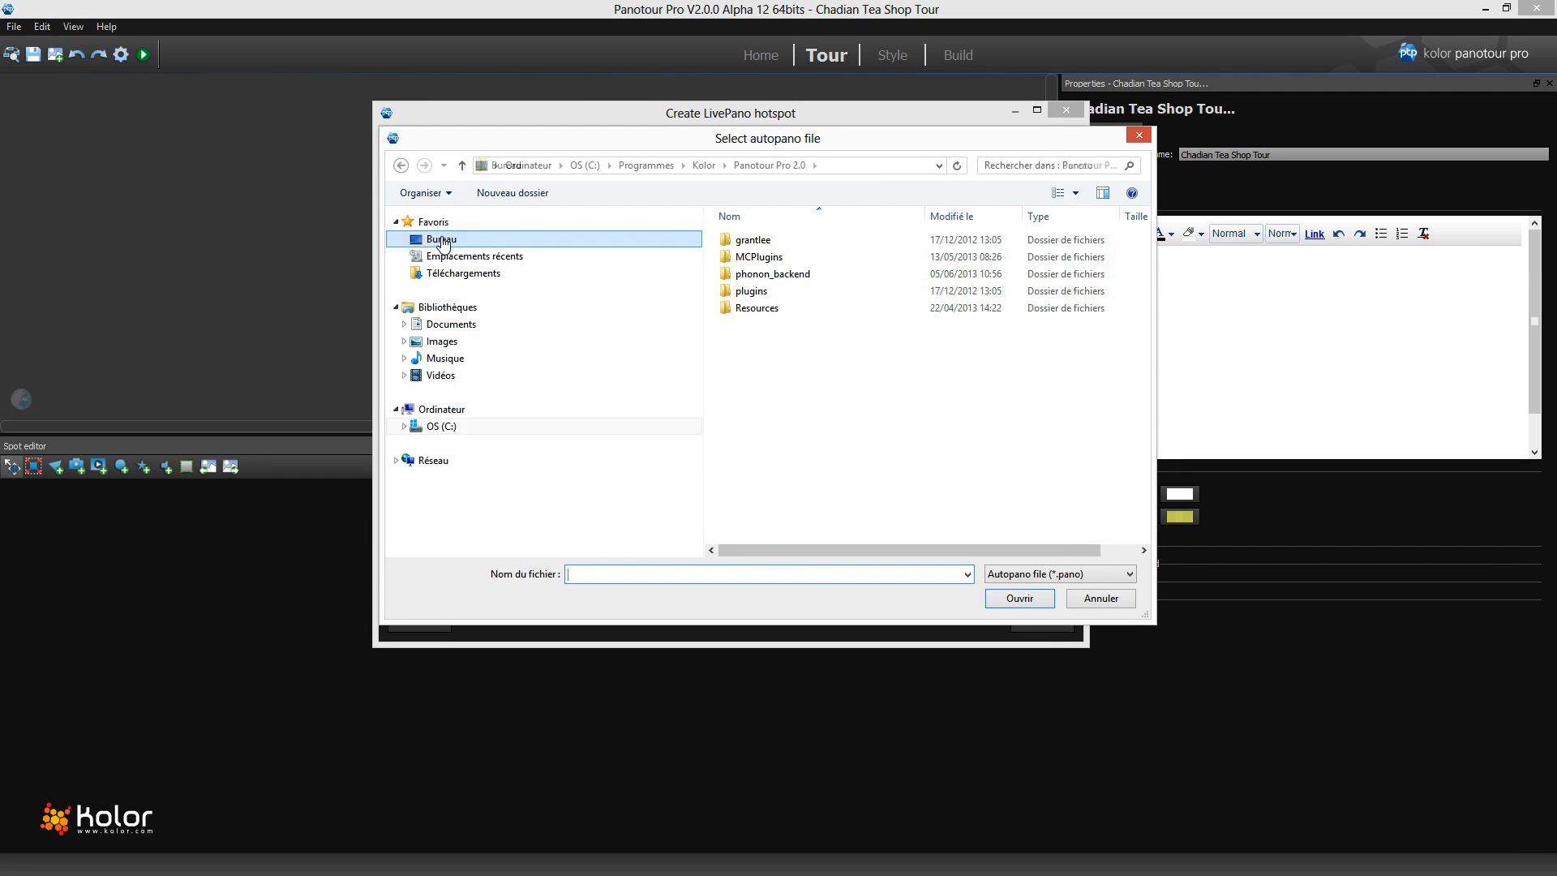
click(441, 238)
double_click(858, 371)
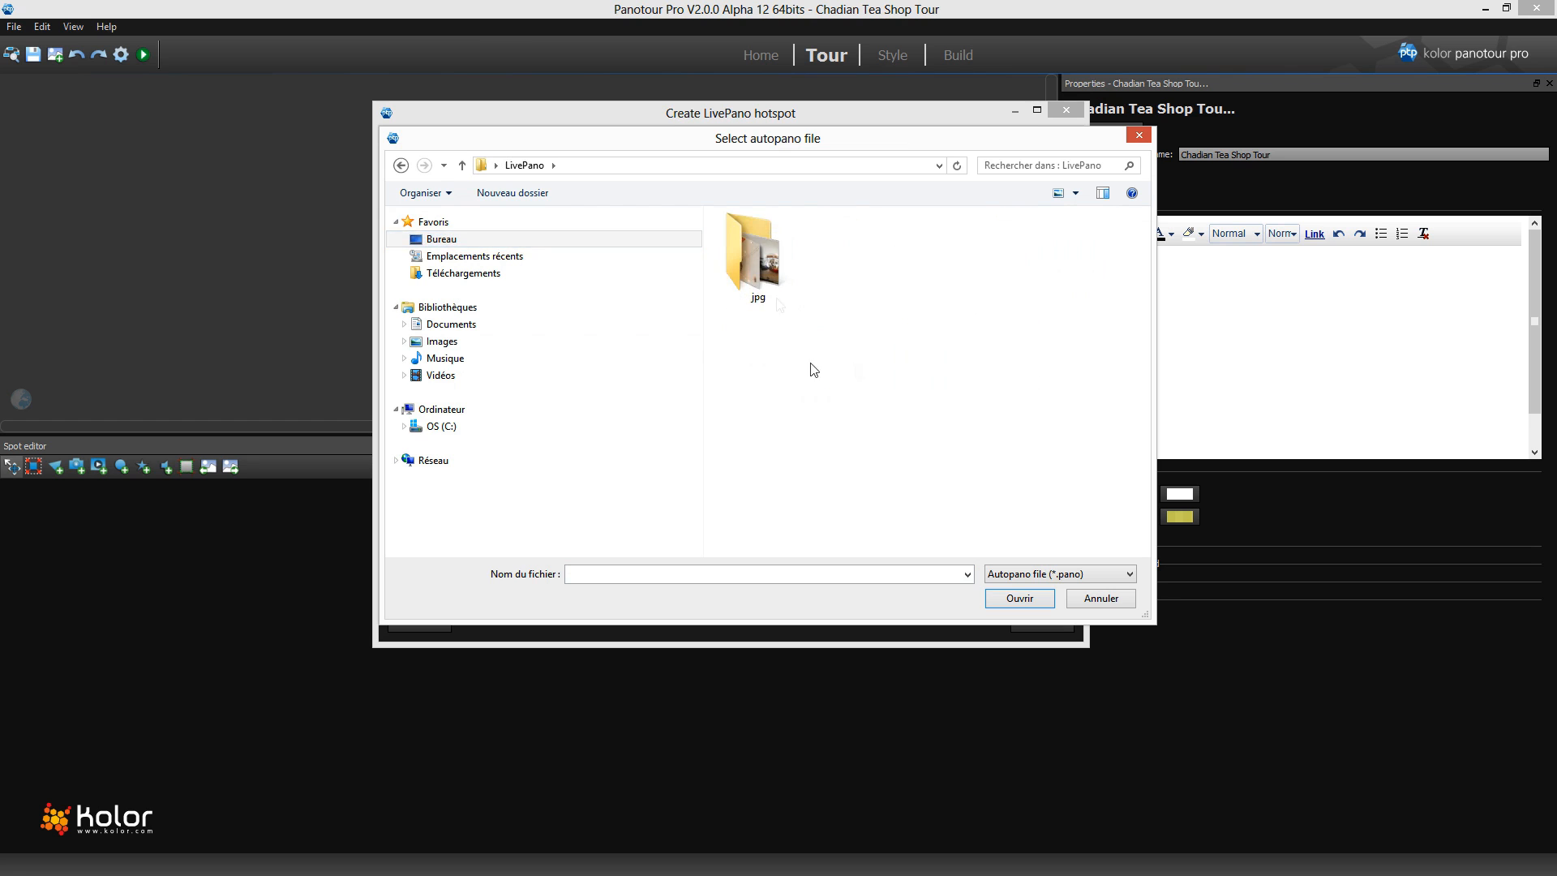
double_click(762, 268)
click(762, 247)
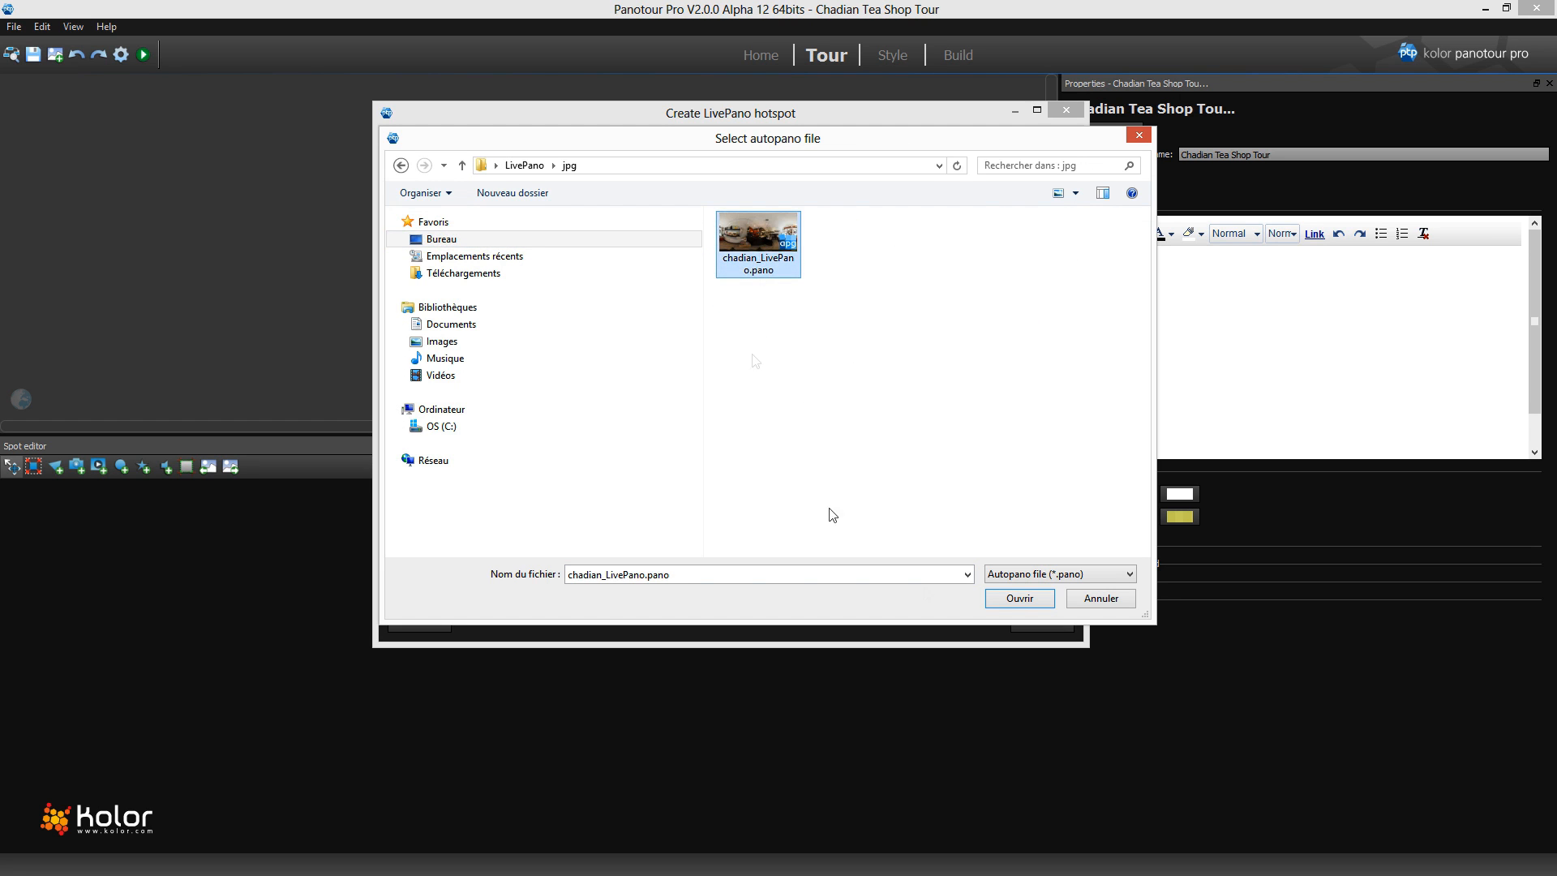
click(1006, 598)
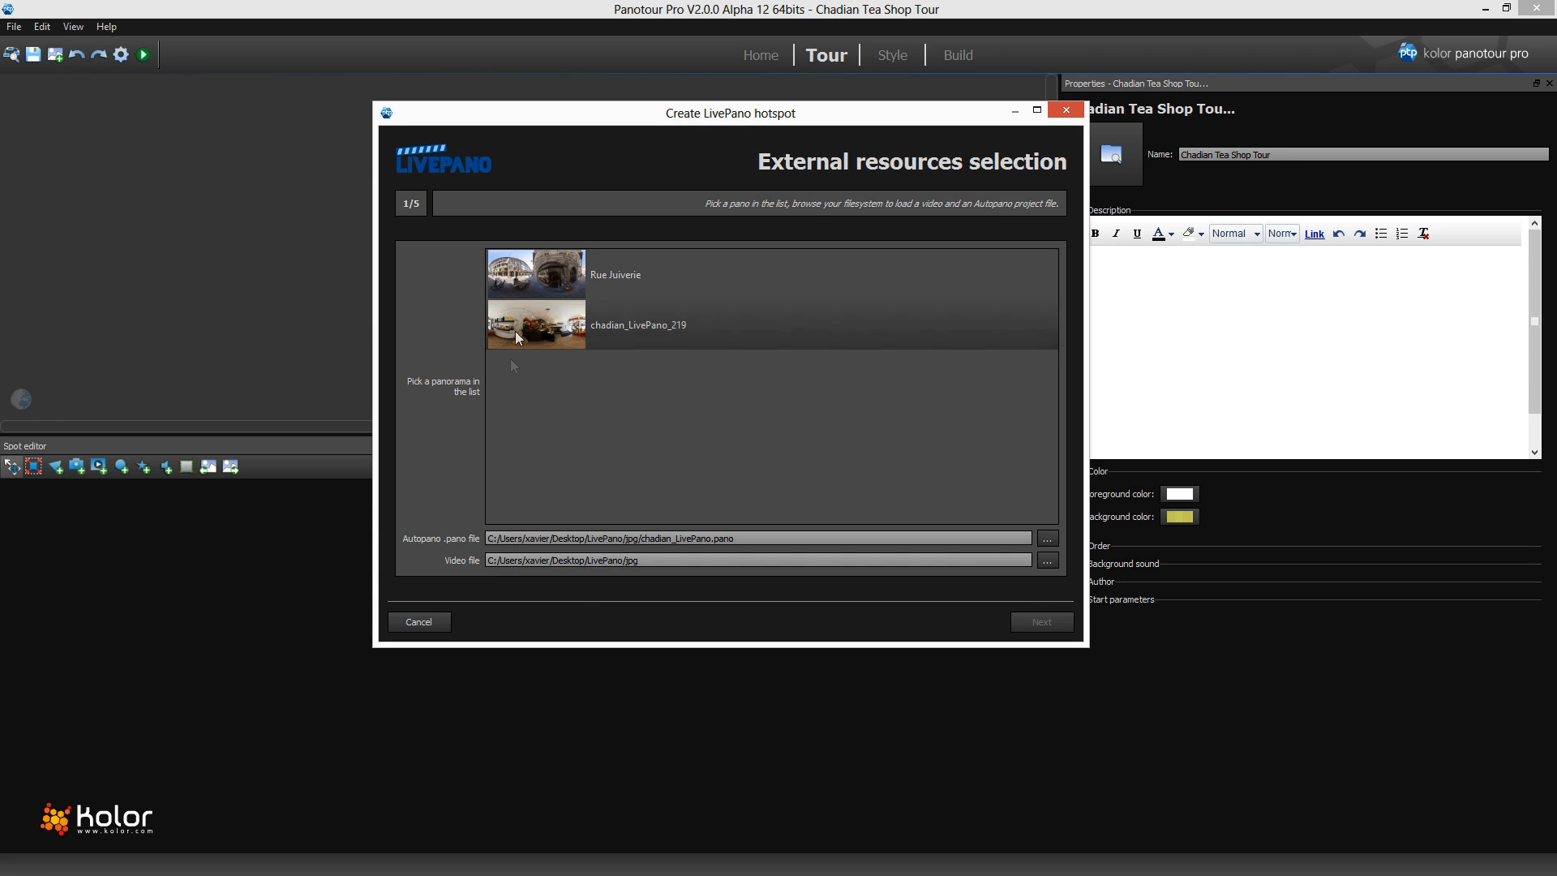
Load MVI_4391.MOV from the LivePano folder as the hotspot's video file
click(1048, 562)
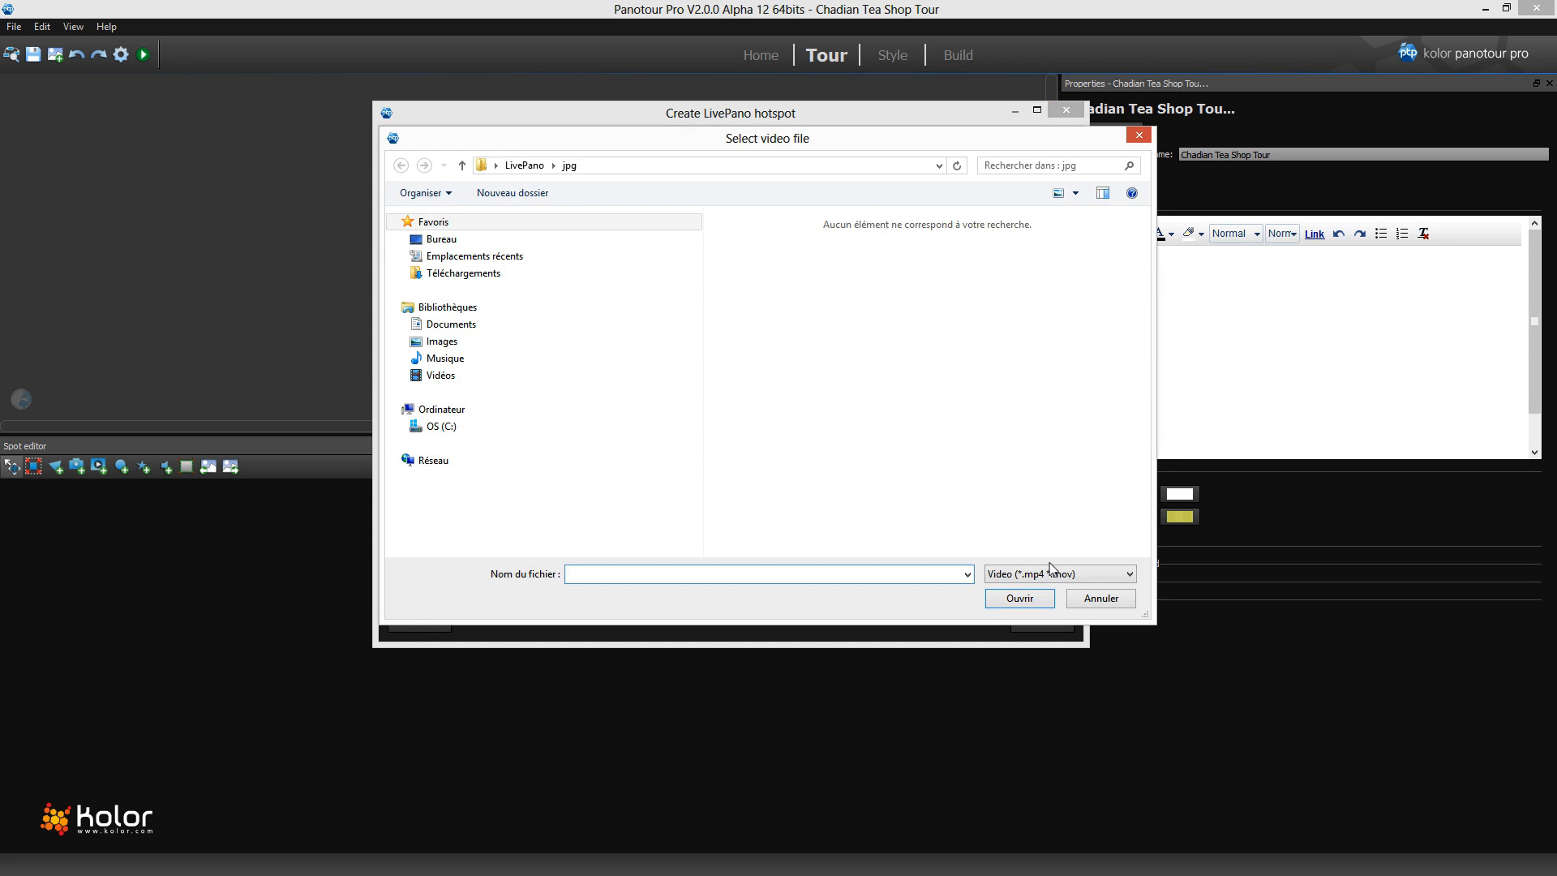
click(523, 166)
click(844, 267)
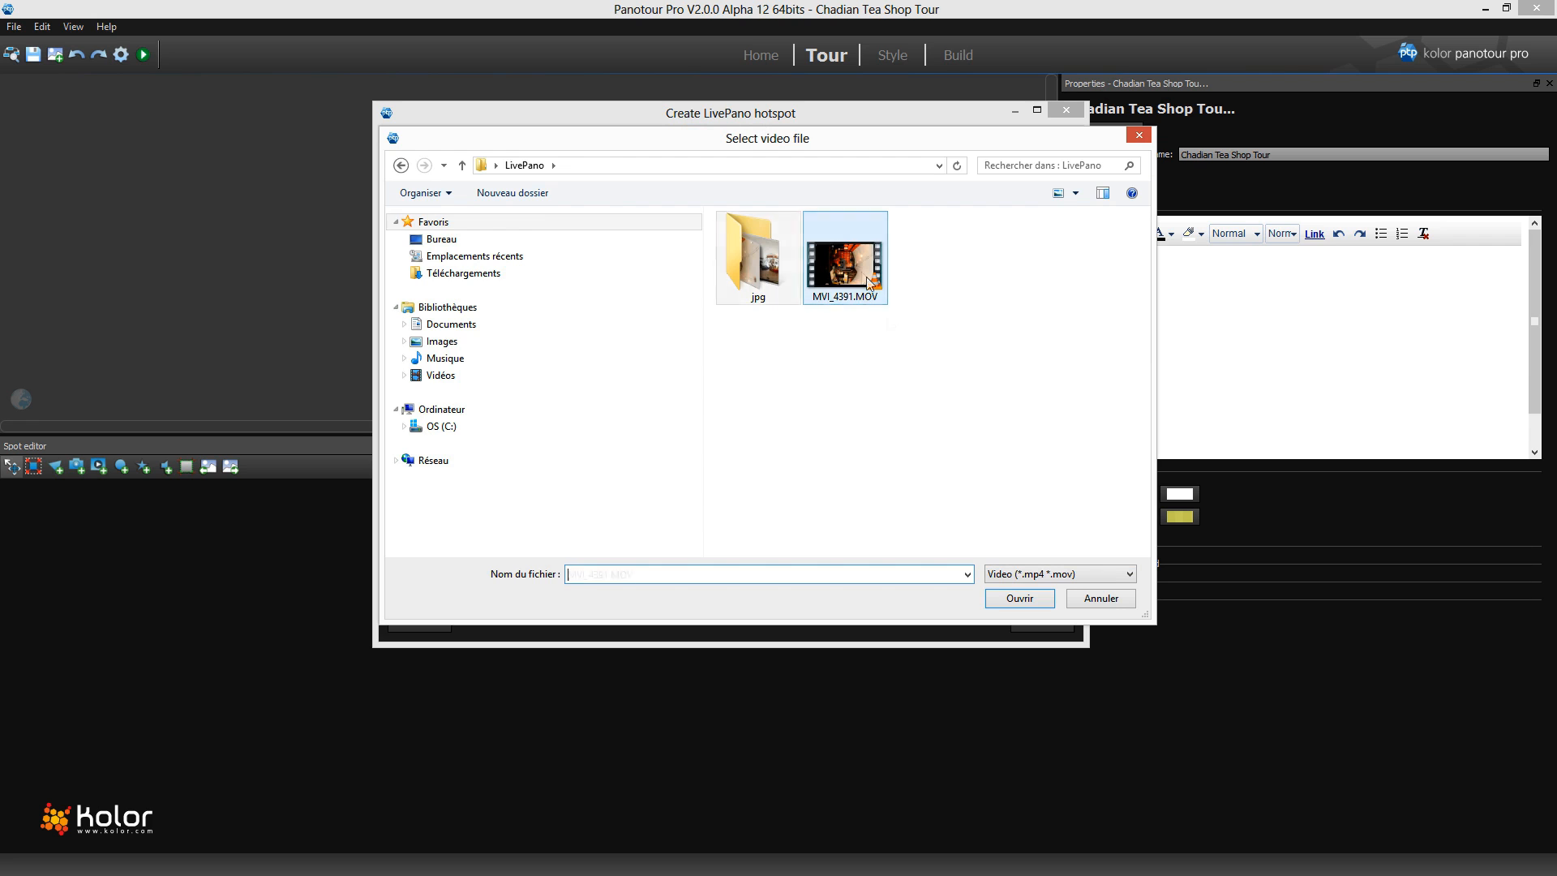
click(996, 603)
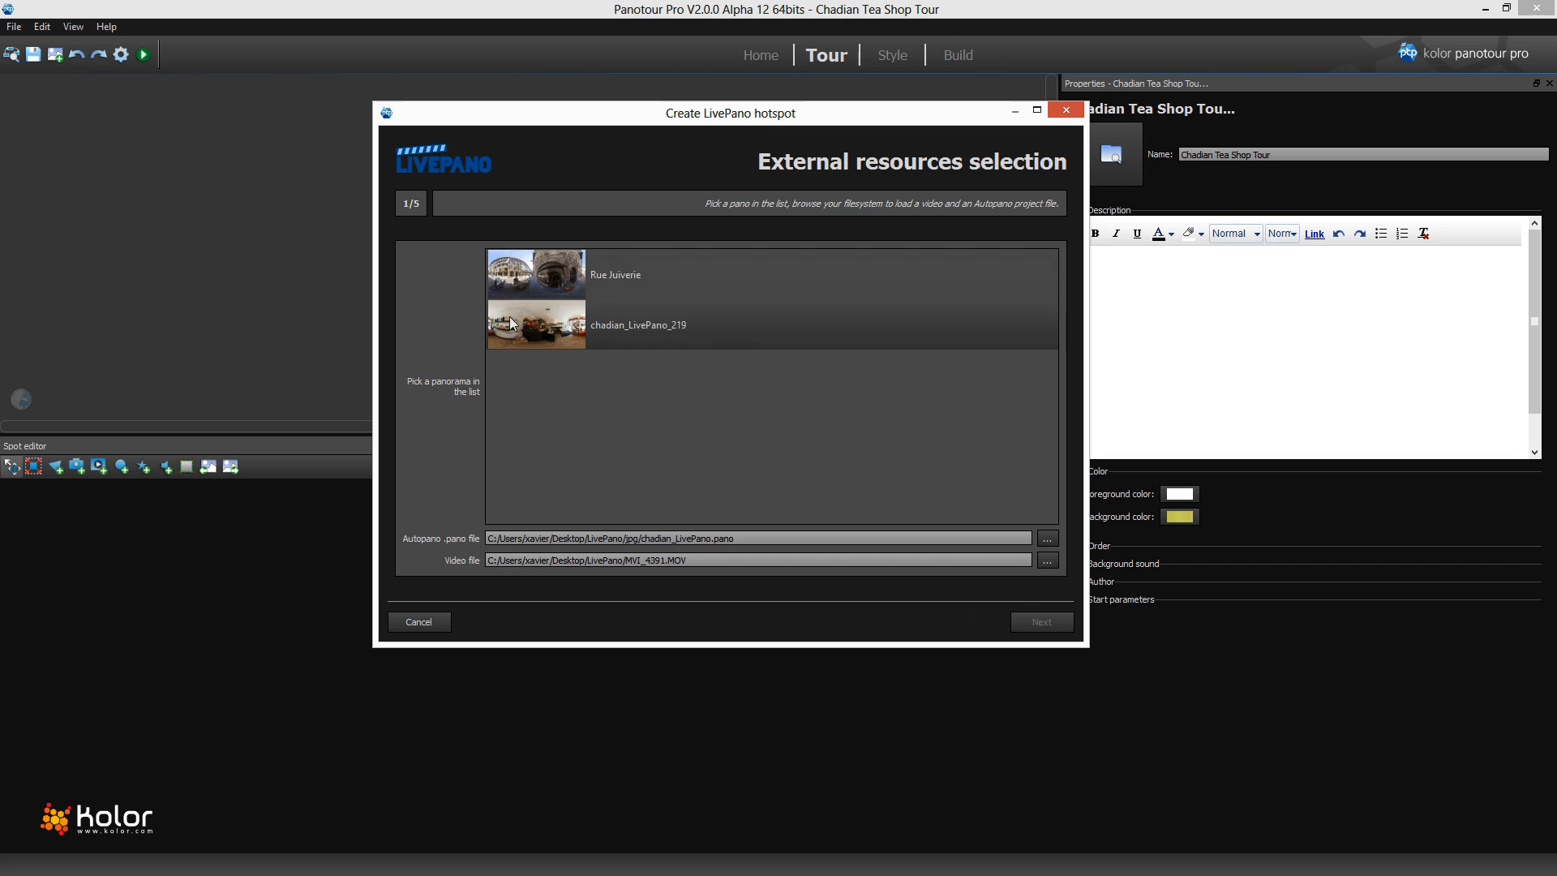
Pick the chadian_LivePano_219 panorama for the hotspot and accept vlcsnap-00001 as the video frame
click(545, 332)
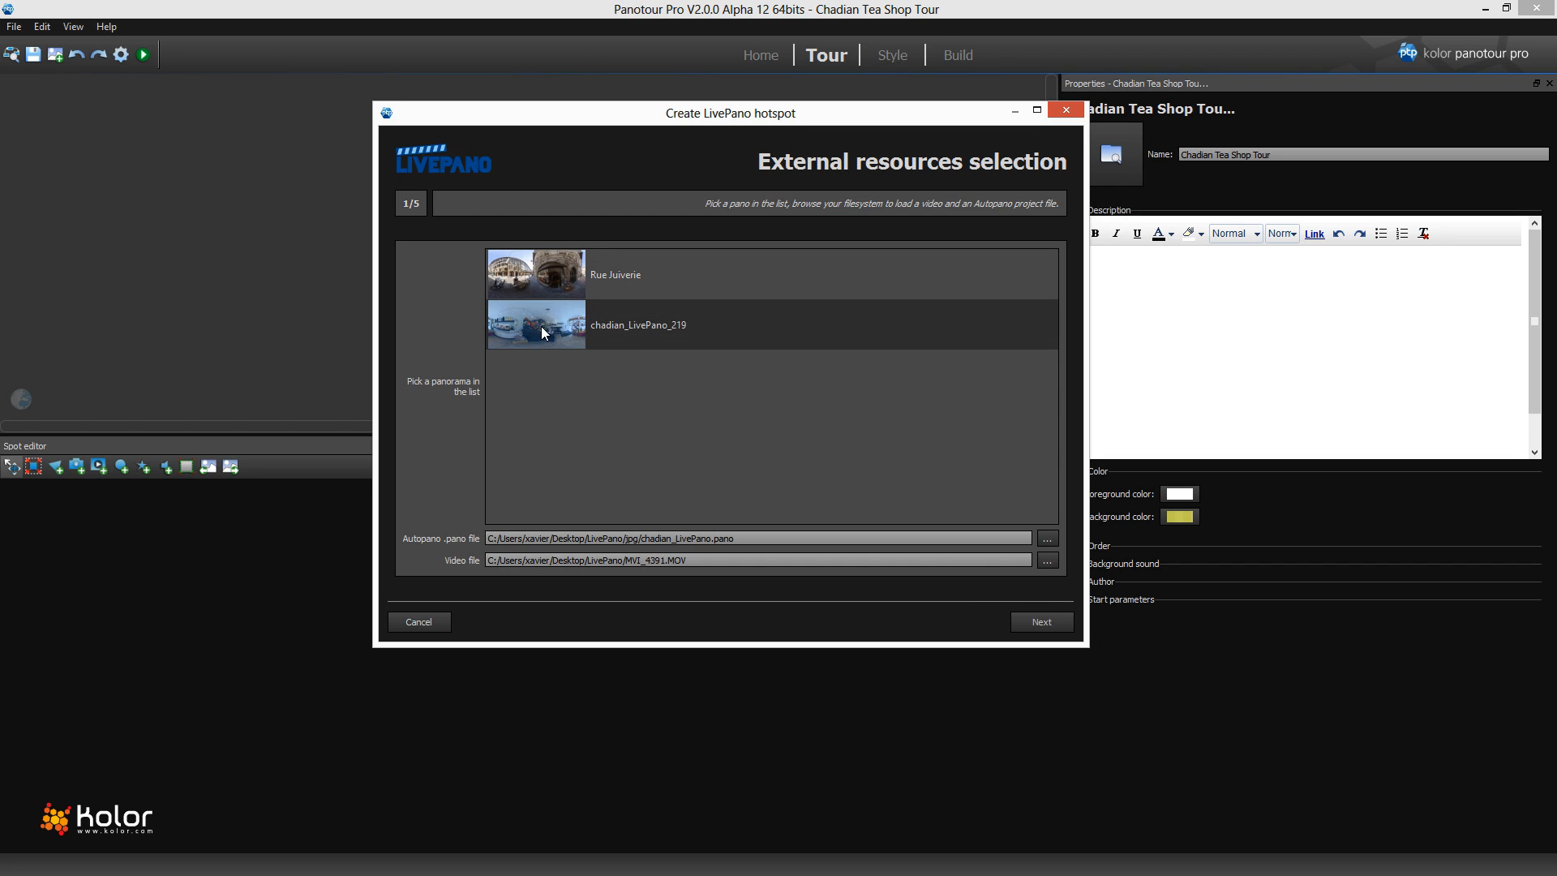
click(1047, 623)
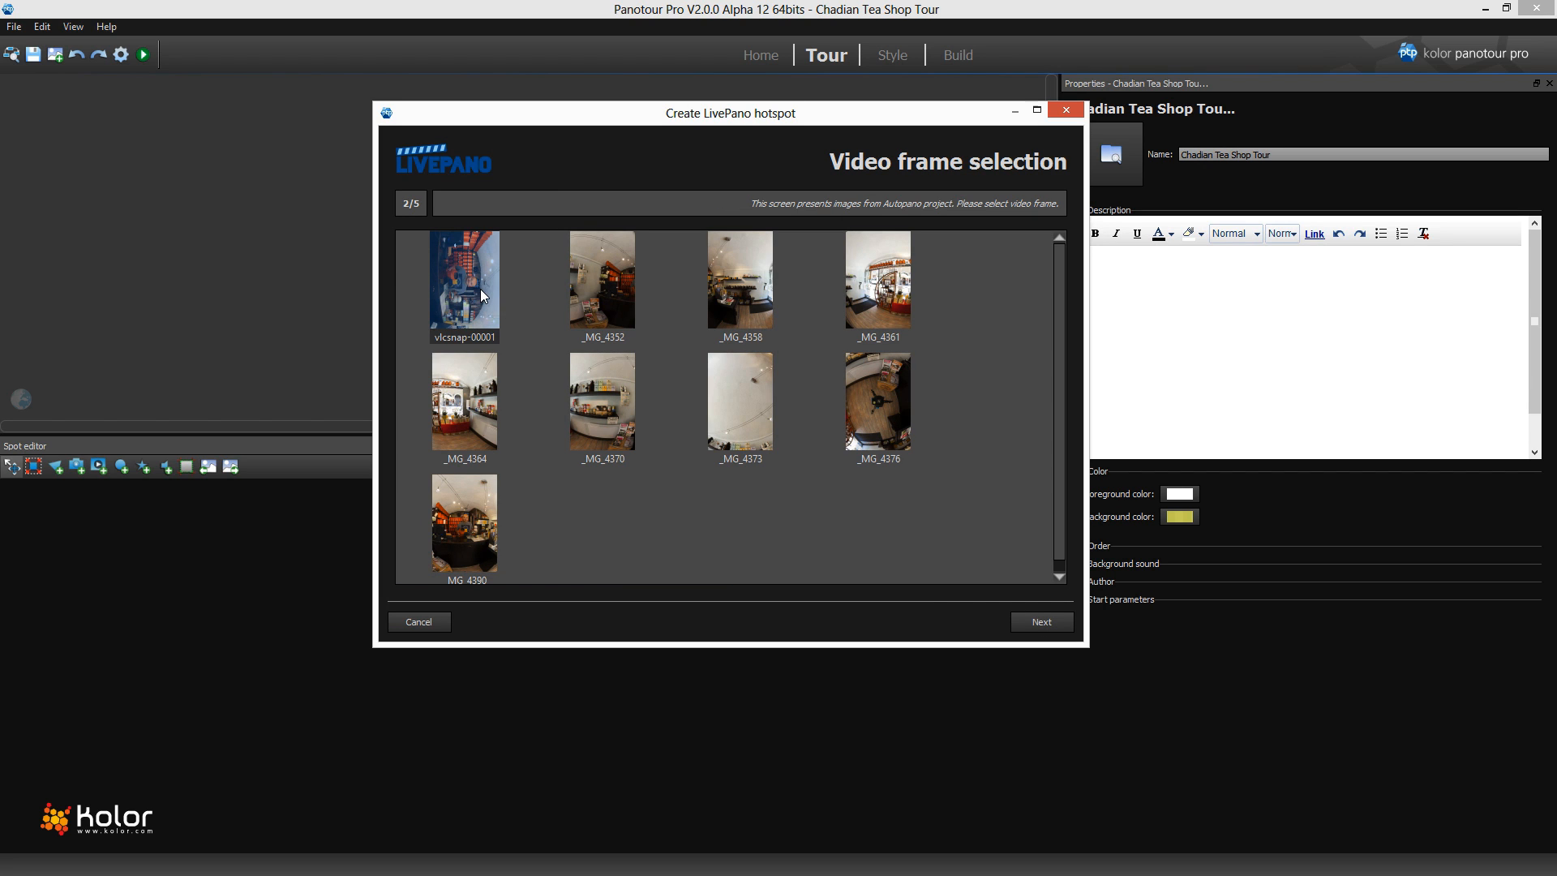
click(1025, 624)
Enlarge the LivePano wizard window and expand the video crop area around the man in both directions
drag(941, 119, 598, 64)
drag(748, 594, 1542, 869)
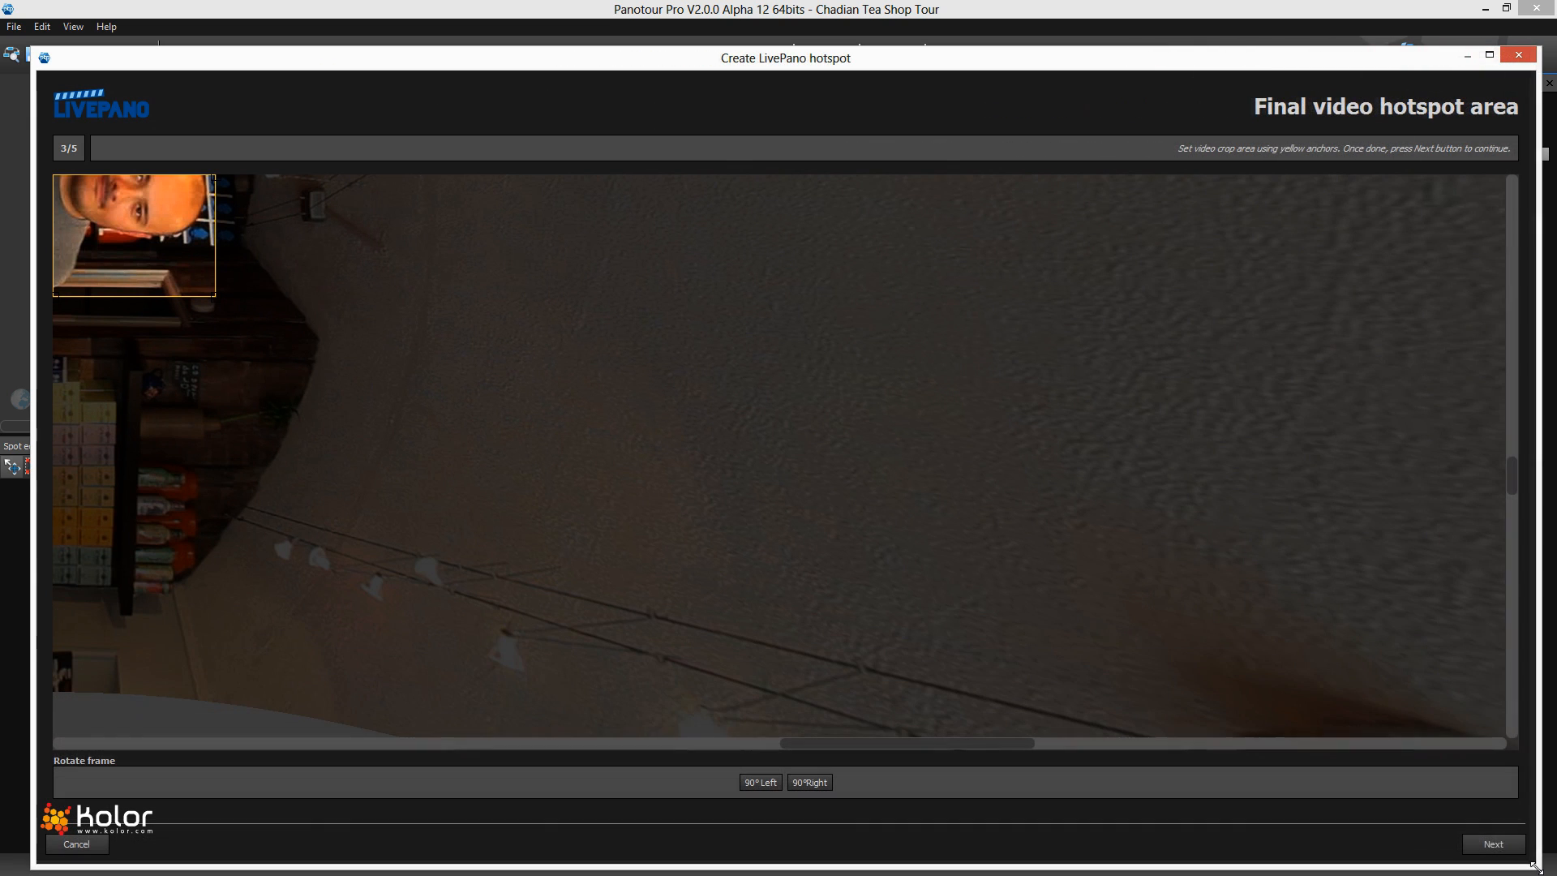
drag(1019, 743, 893, 740)
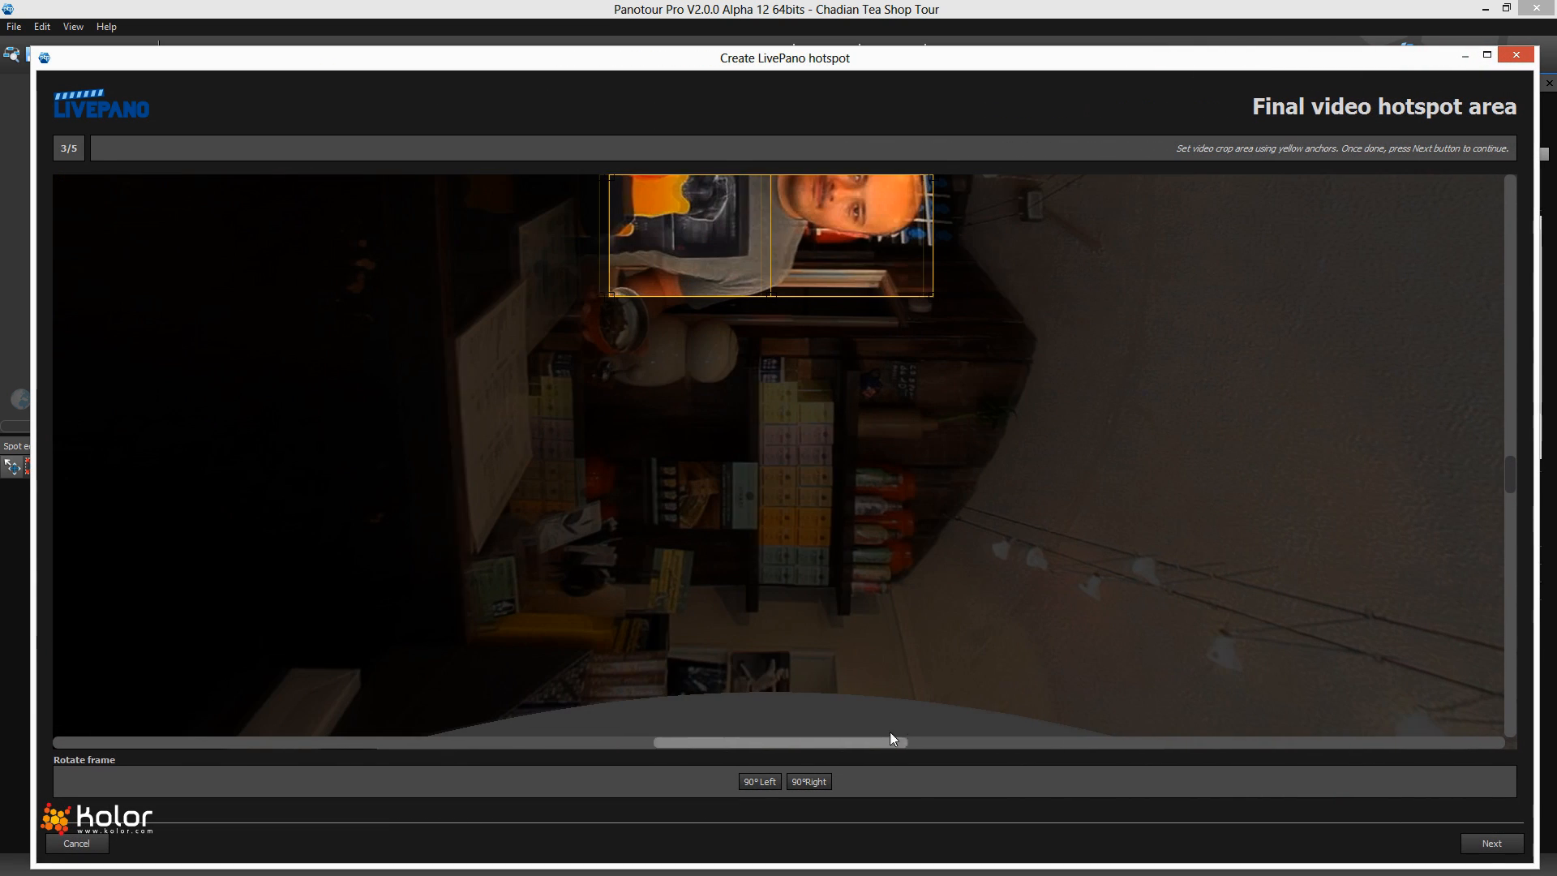
drag(1508, 483, 1509, 464)
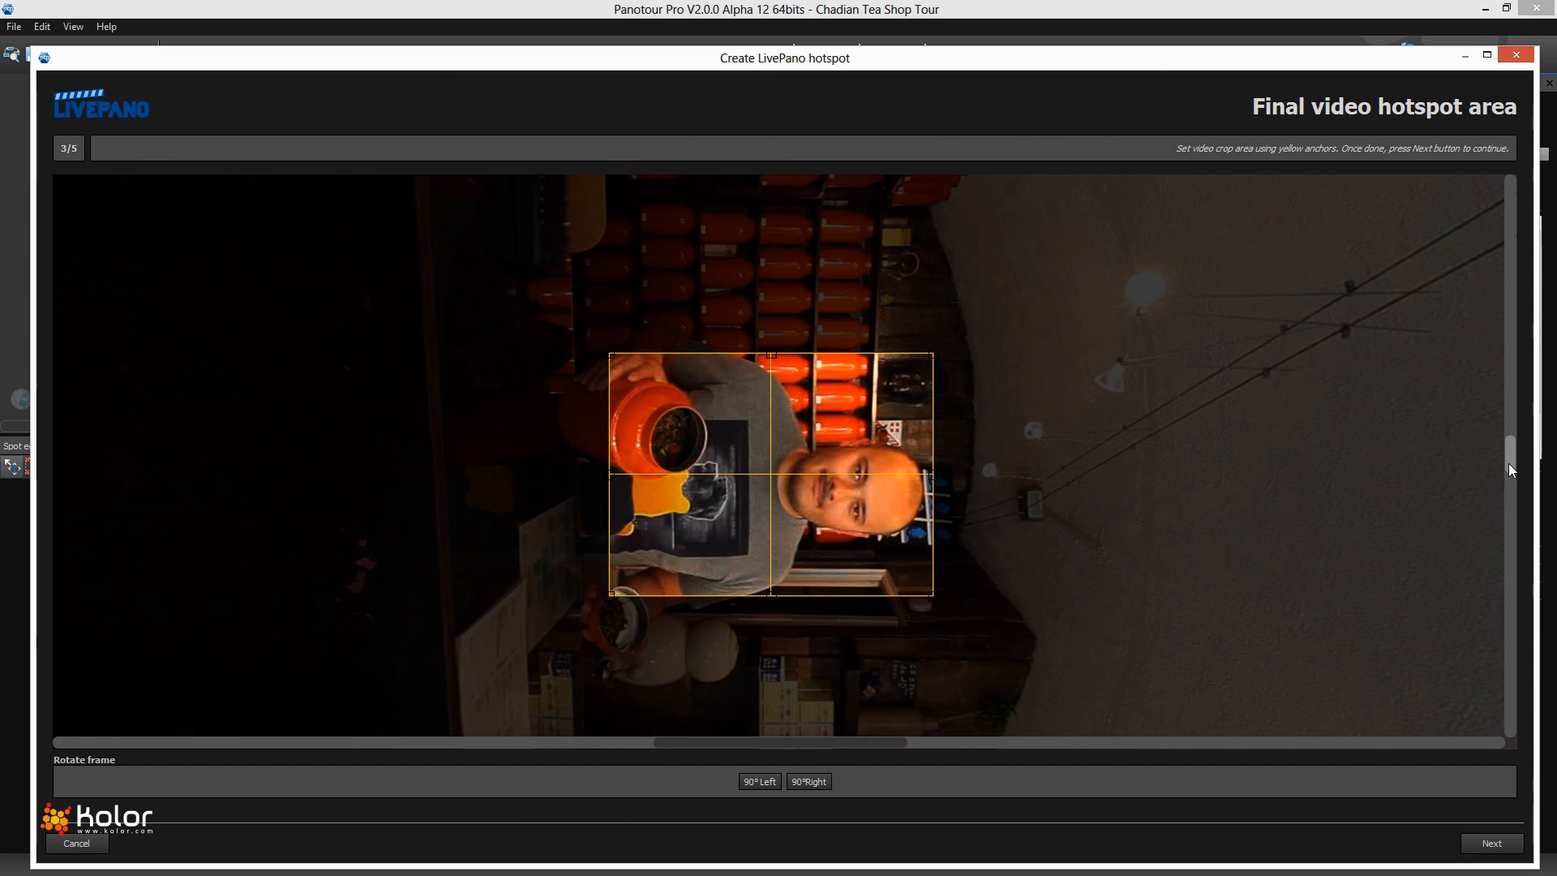
drag(937, 478, 1142, 475)
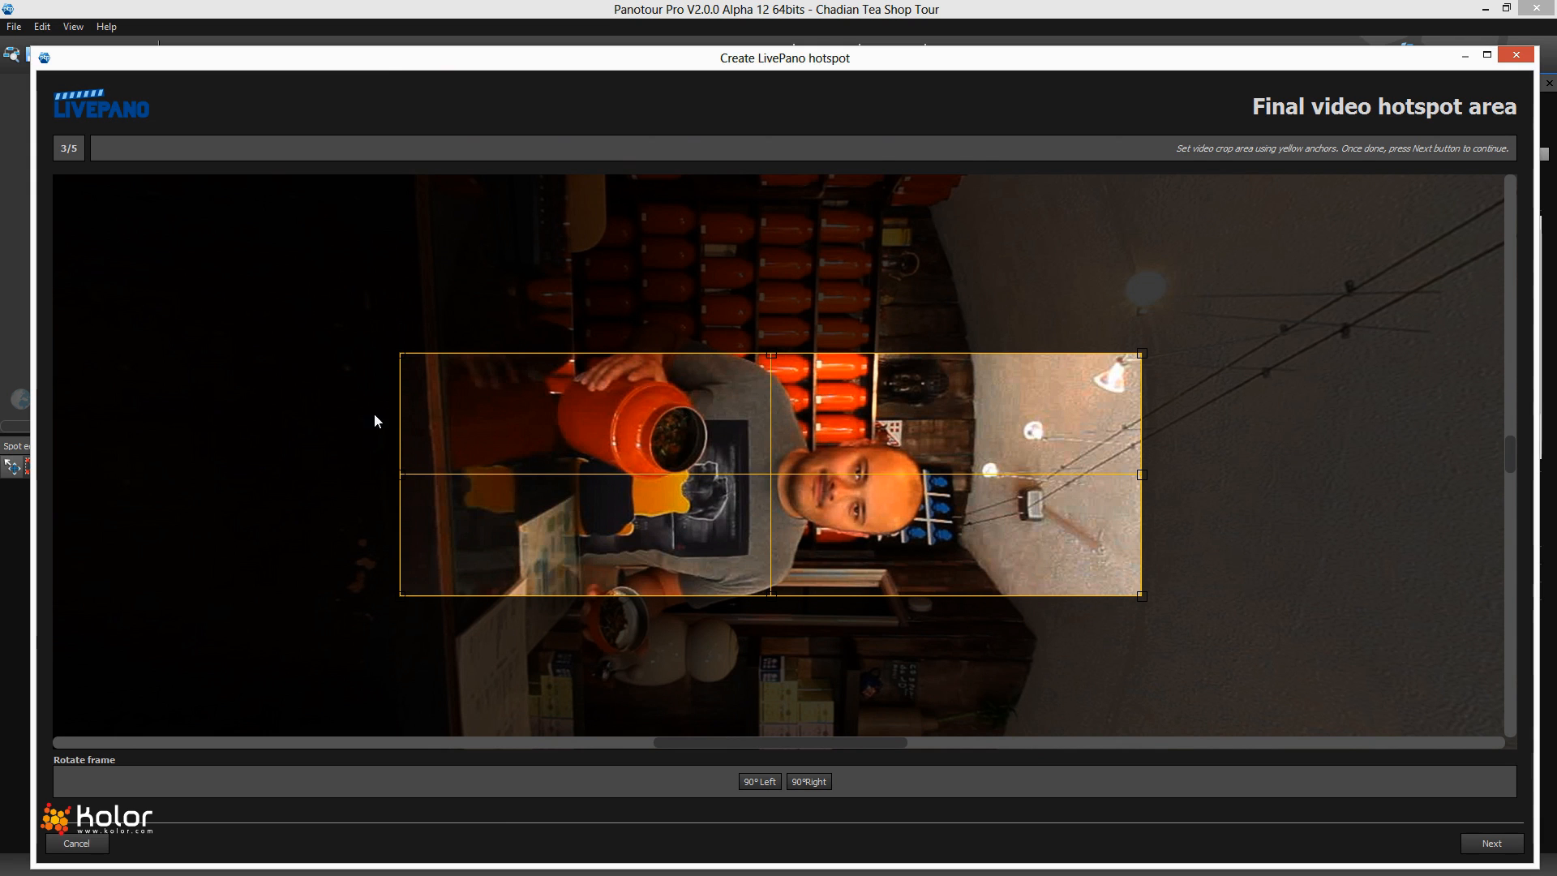
drag(402, 475, 368, 475)
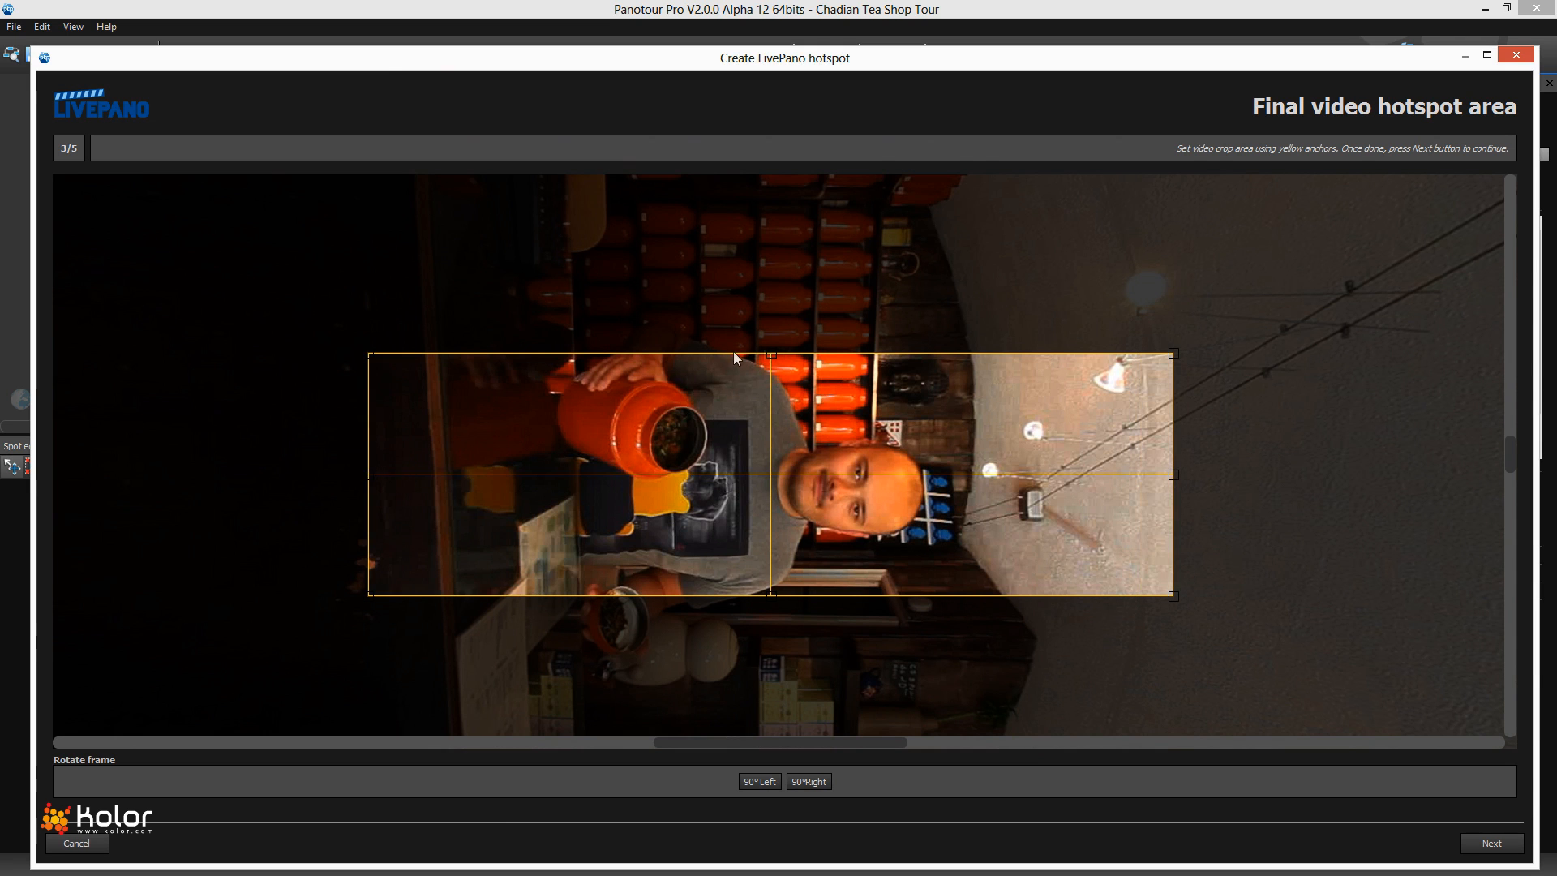
mouse_move(772, 355)
mouse_down()
mouse_move(771, 284)
mouse_move(769, 415)
mouse_move(769, 338)
mouse_up()
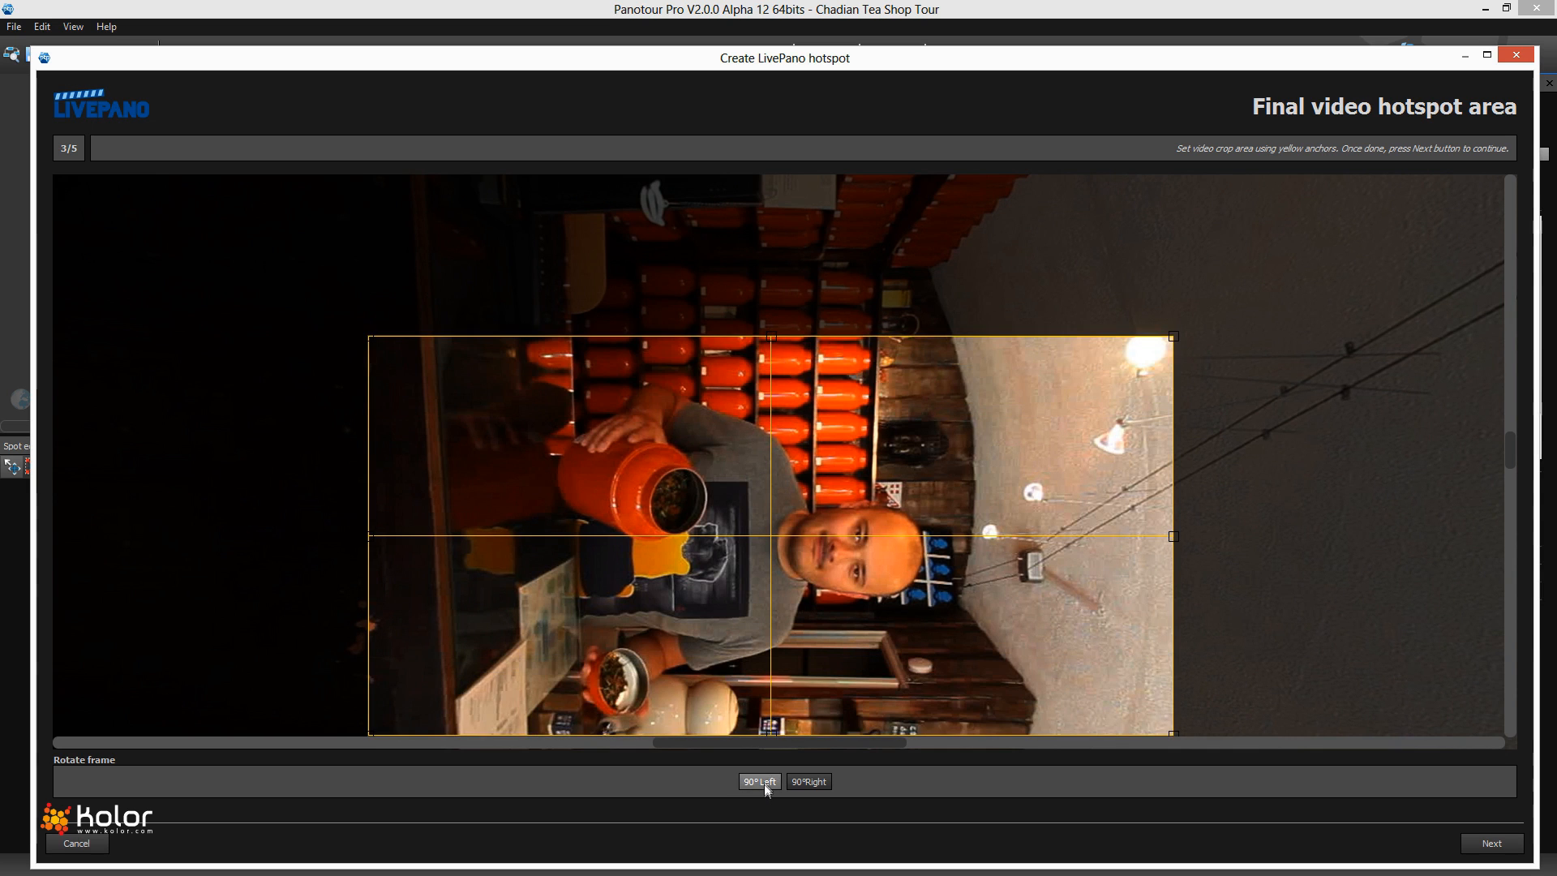
Rotate the frame 90° left, widen the crop area to take in the shelves on both sides, and accept it
click(763, 782)
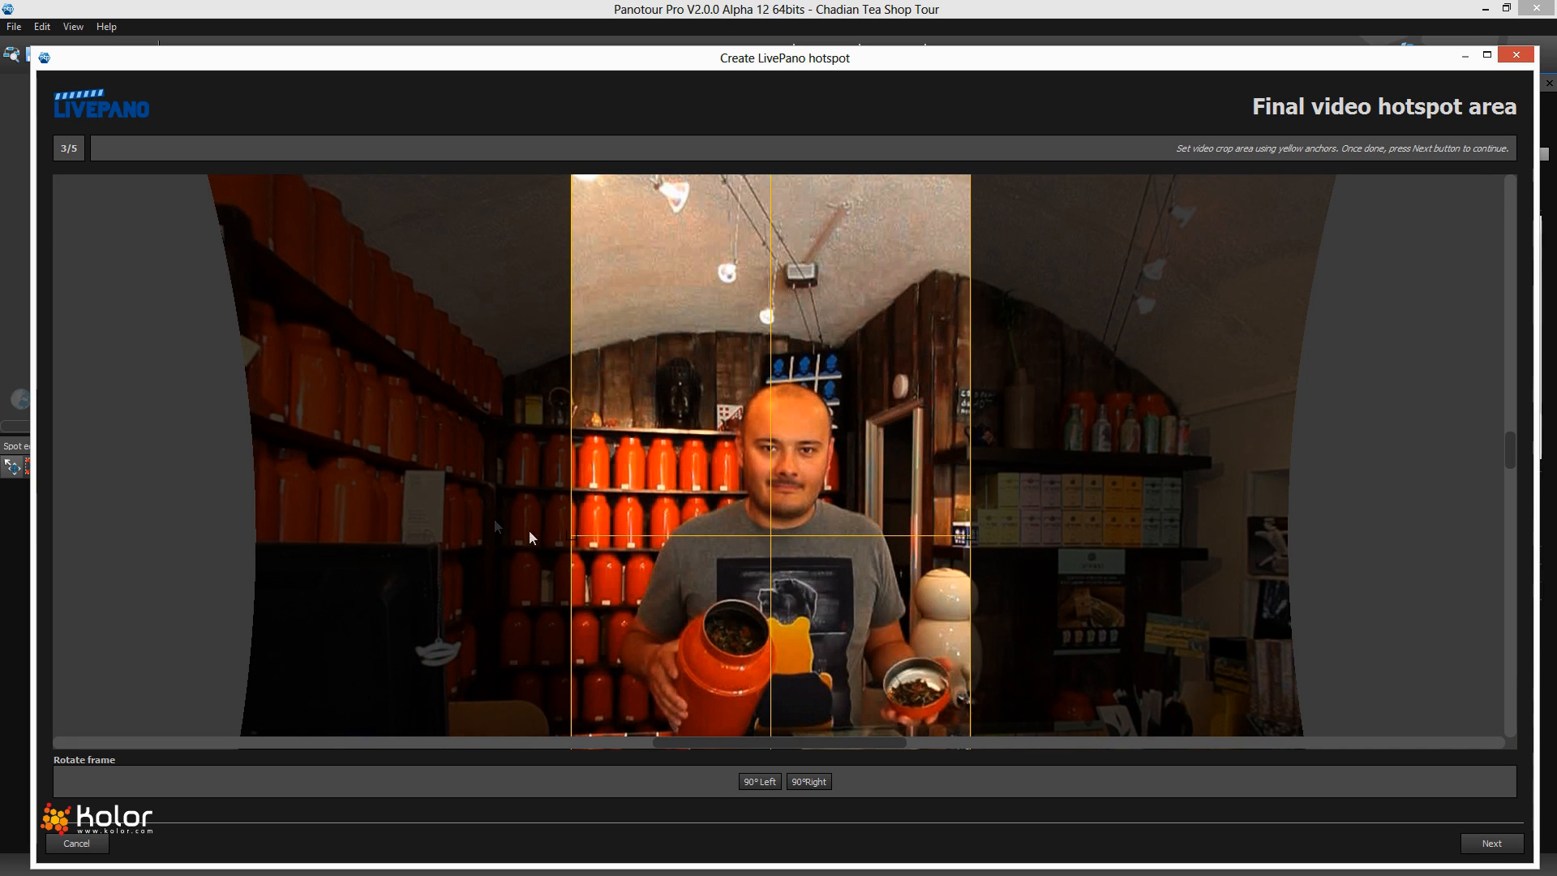
drag(566, 534, 288, 535)
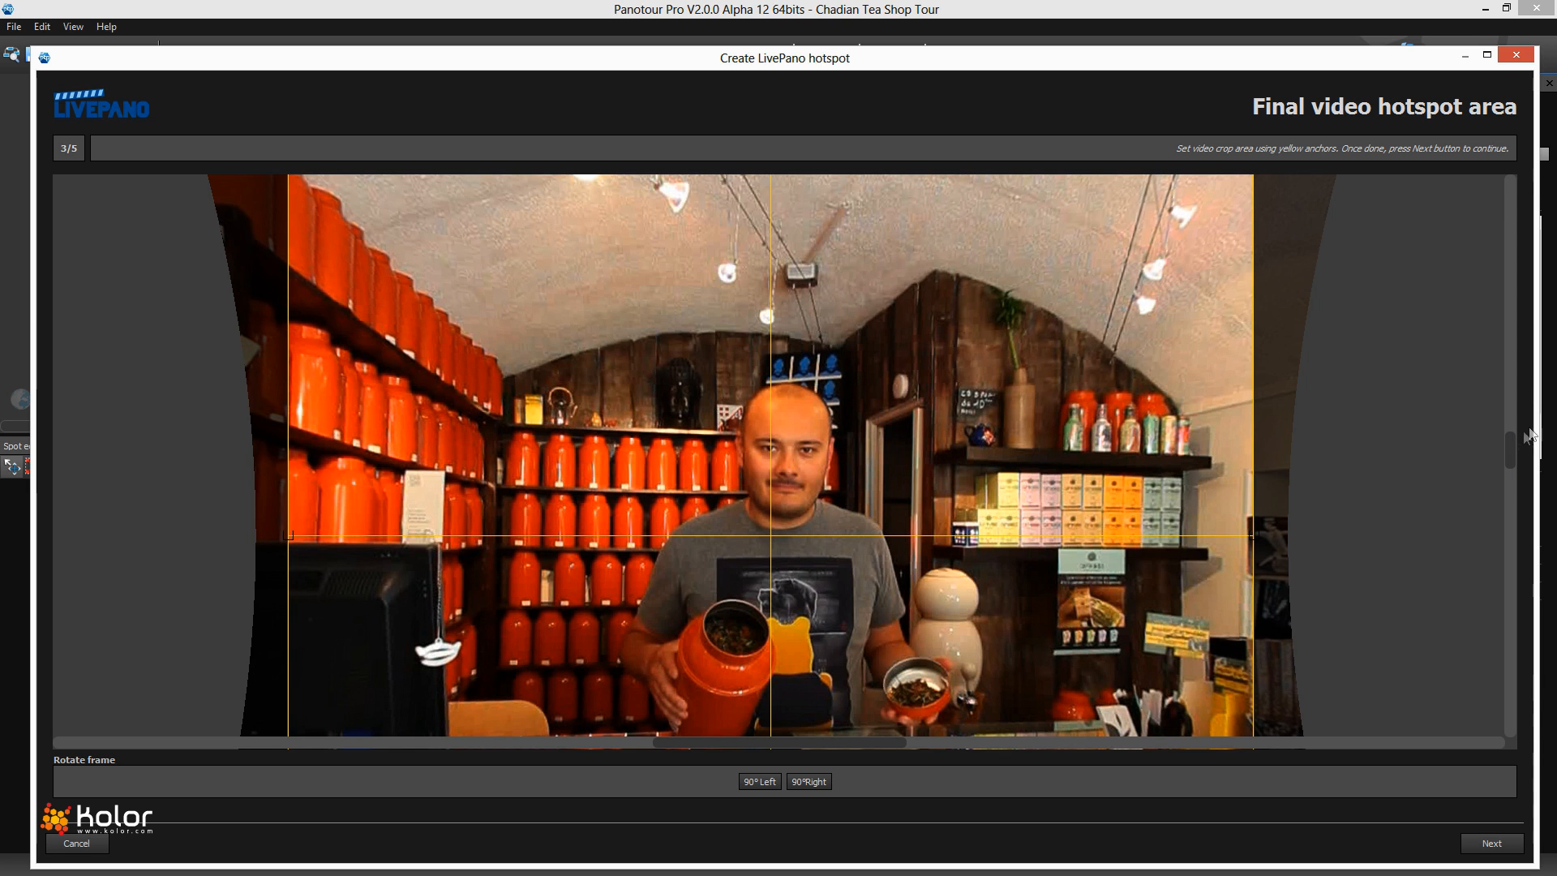
mouse_move(1512, 435)
mouse_down()
mouse_move(1512, 474)
mouse_move(1511, 455)
mouse_up()
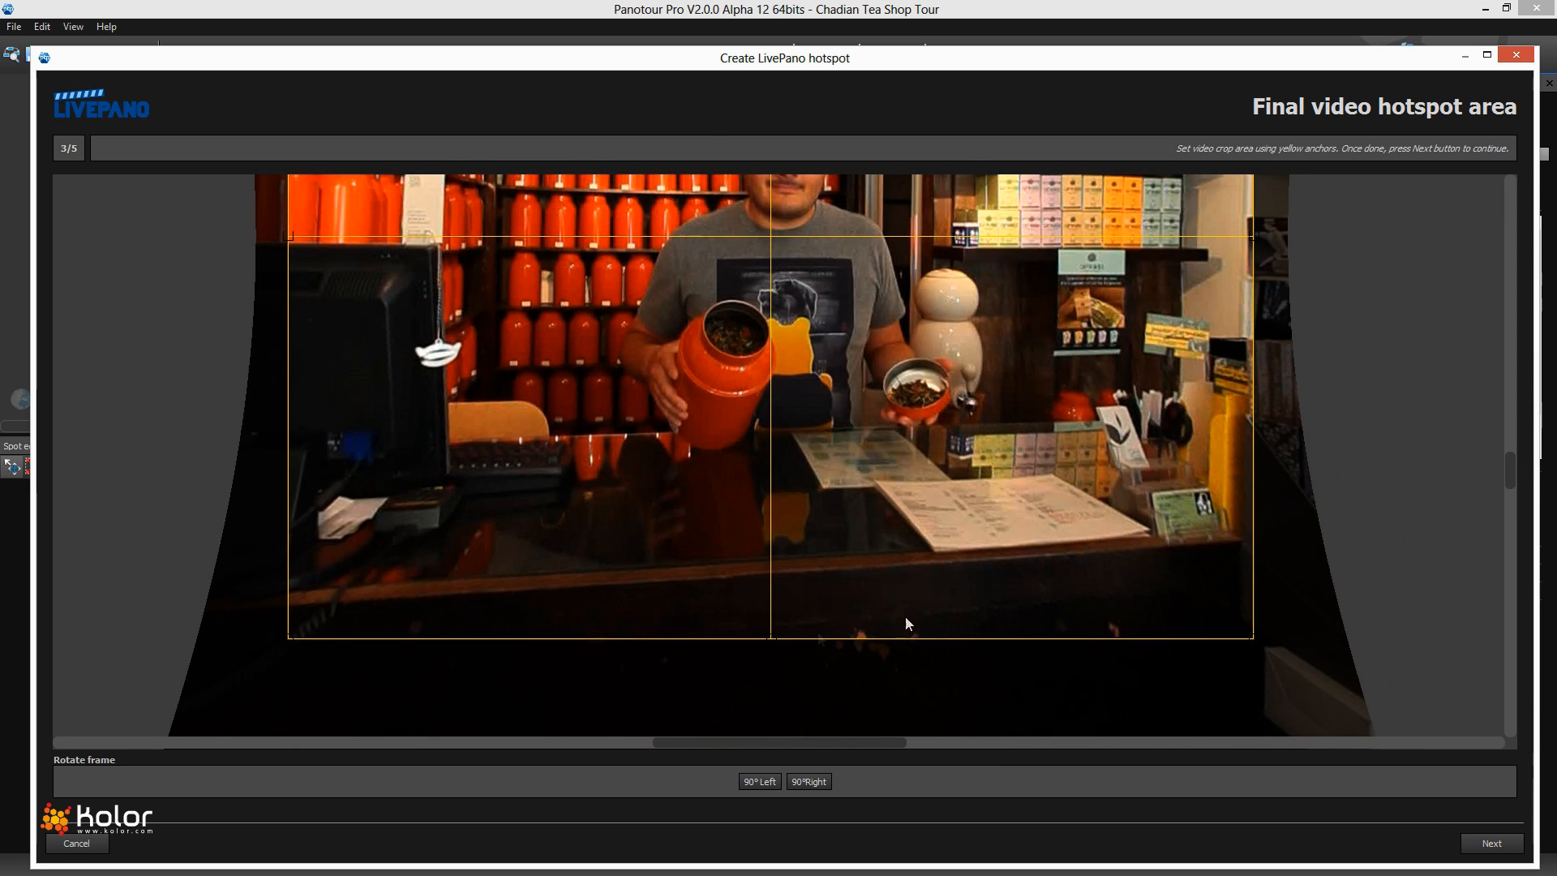
drag(770, 638, 770, 642)
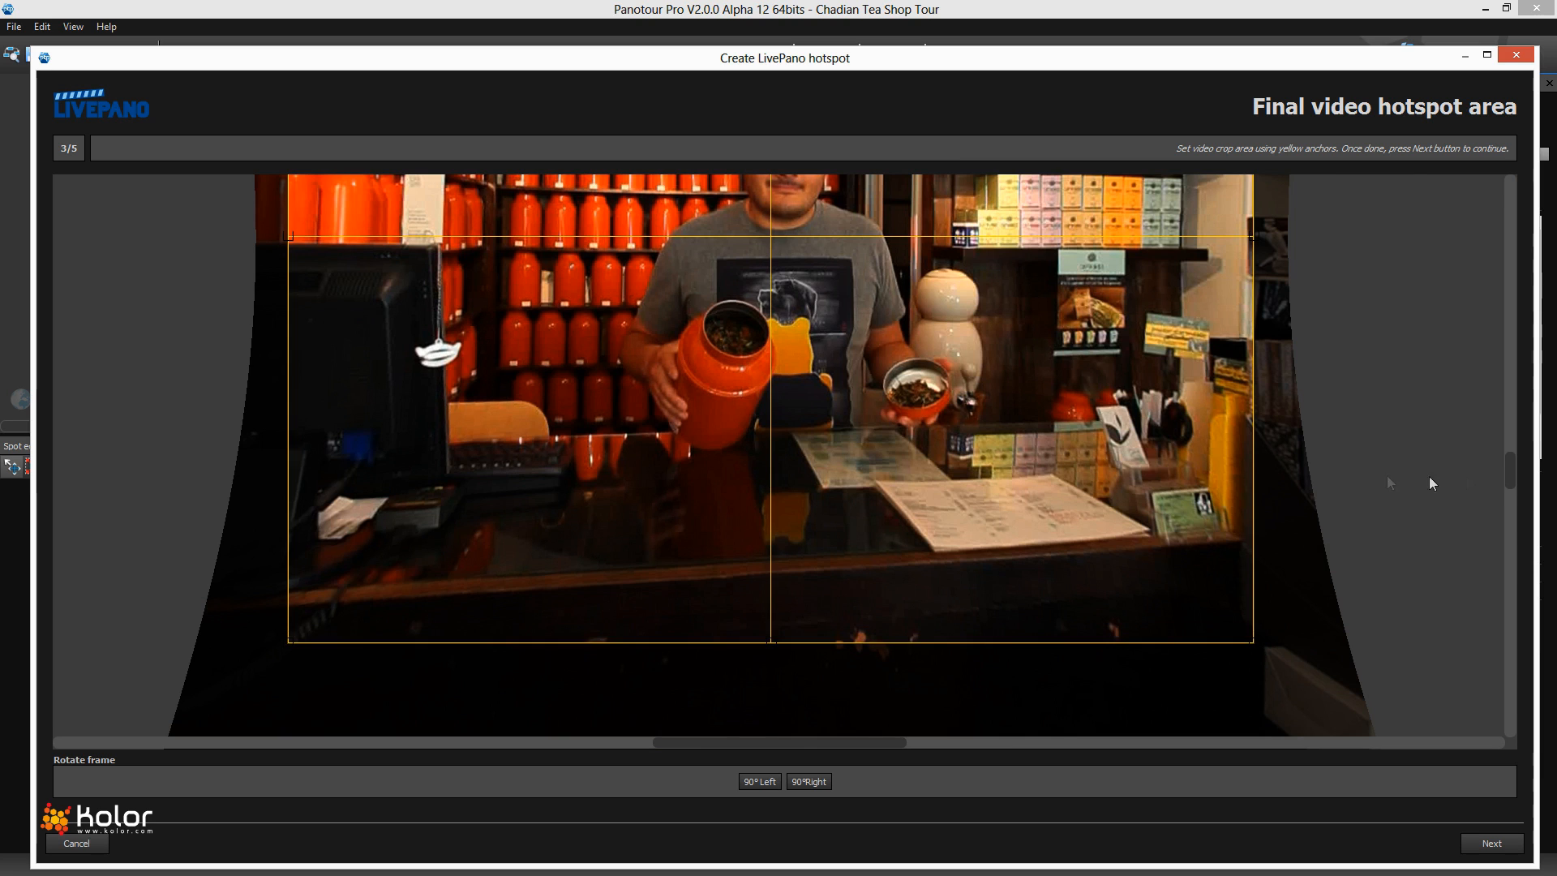
drag(1510, 476, 1516, 449)
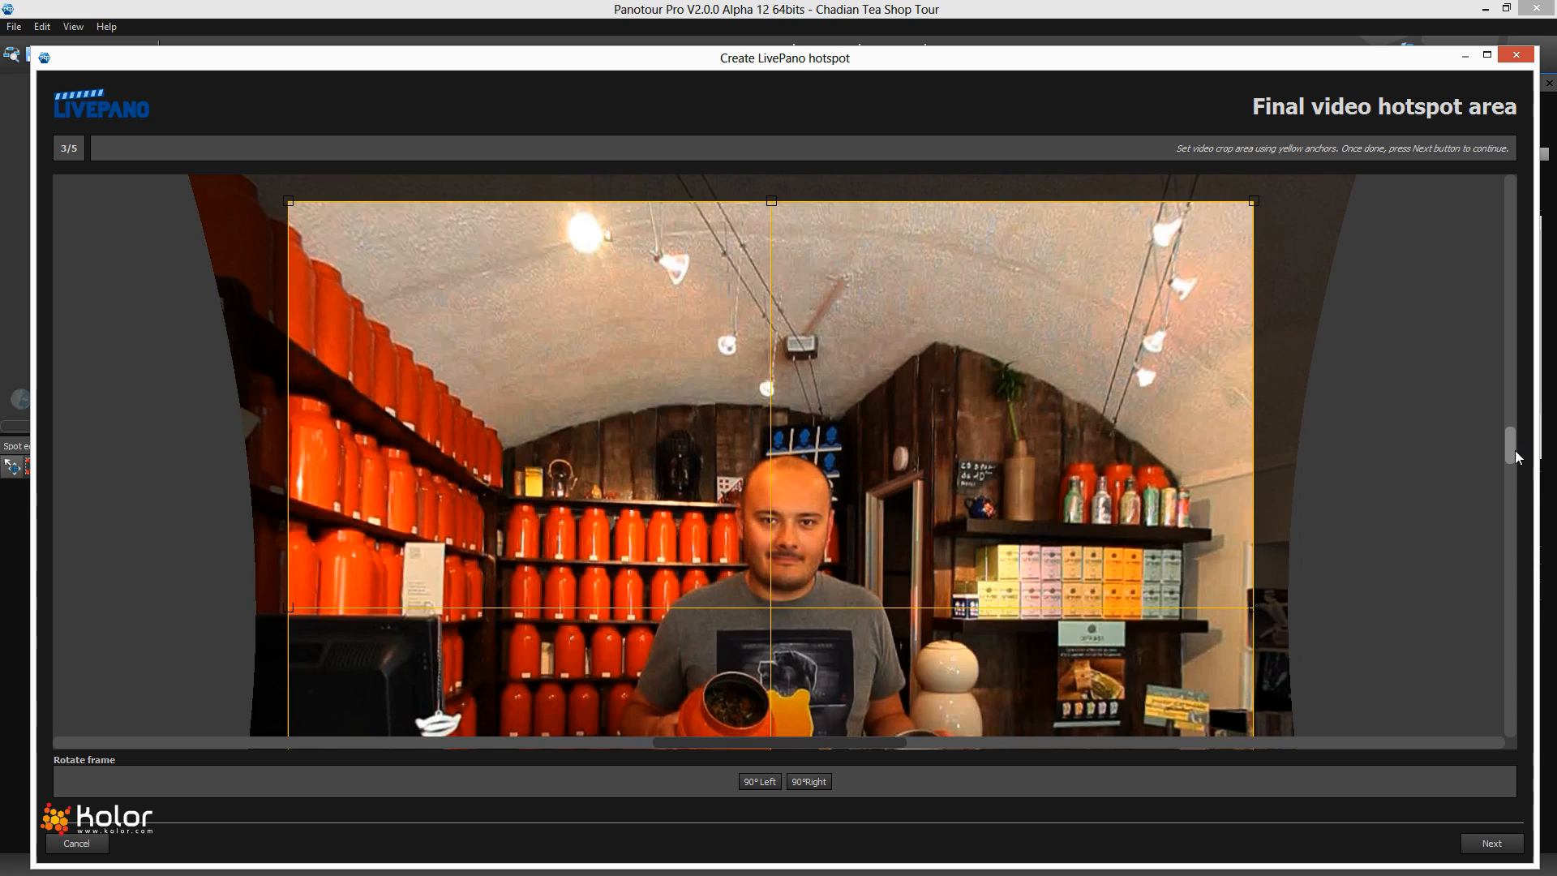
drag(1516, 466, 1515, 472)
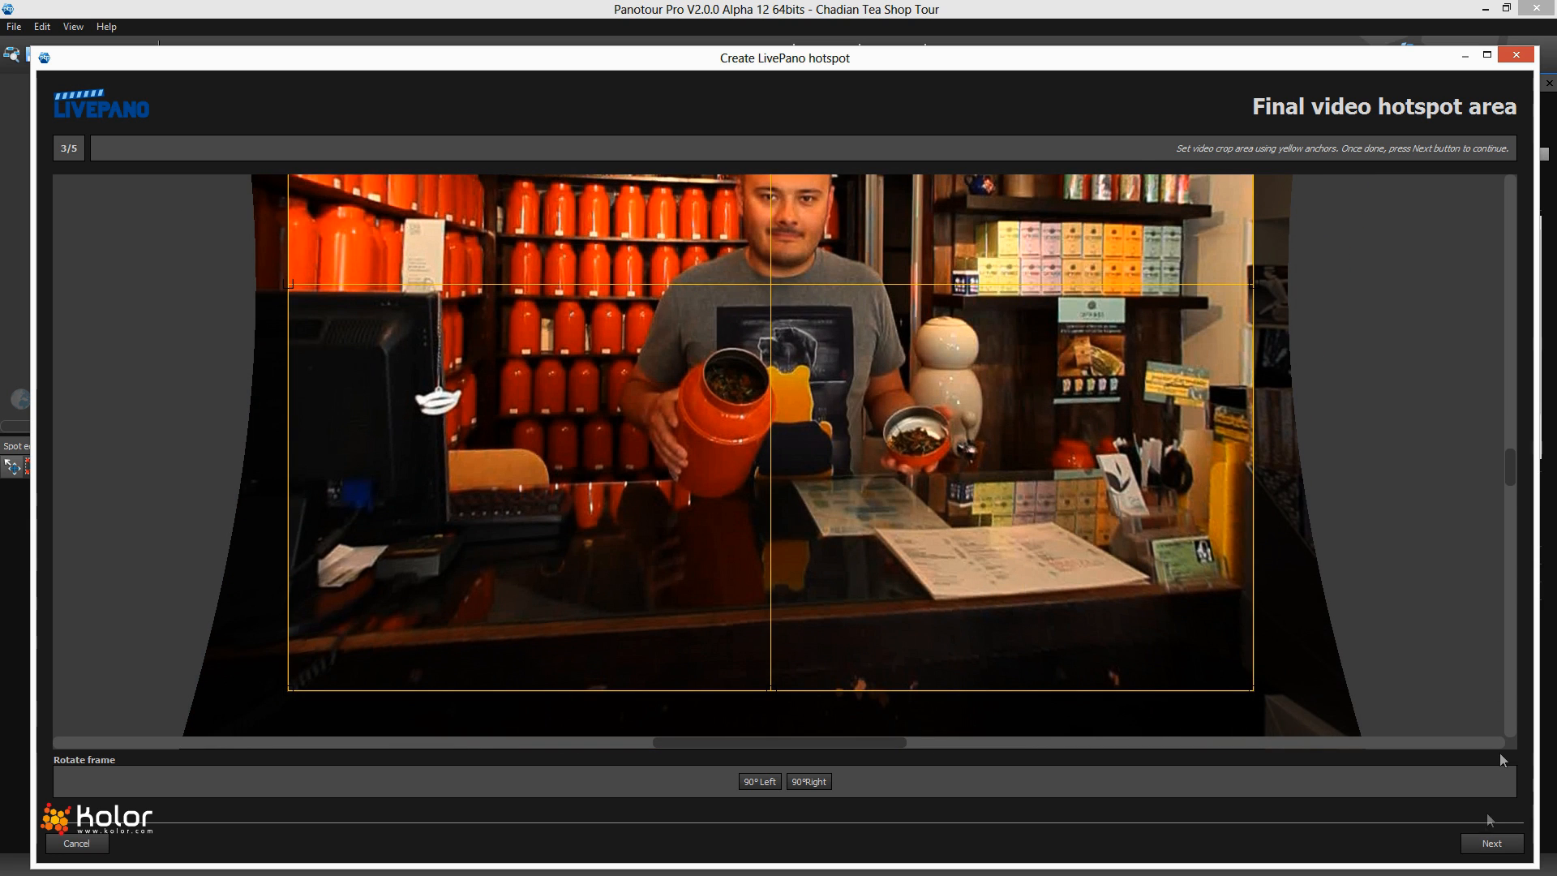
click(1488, 845)
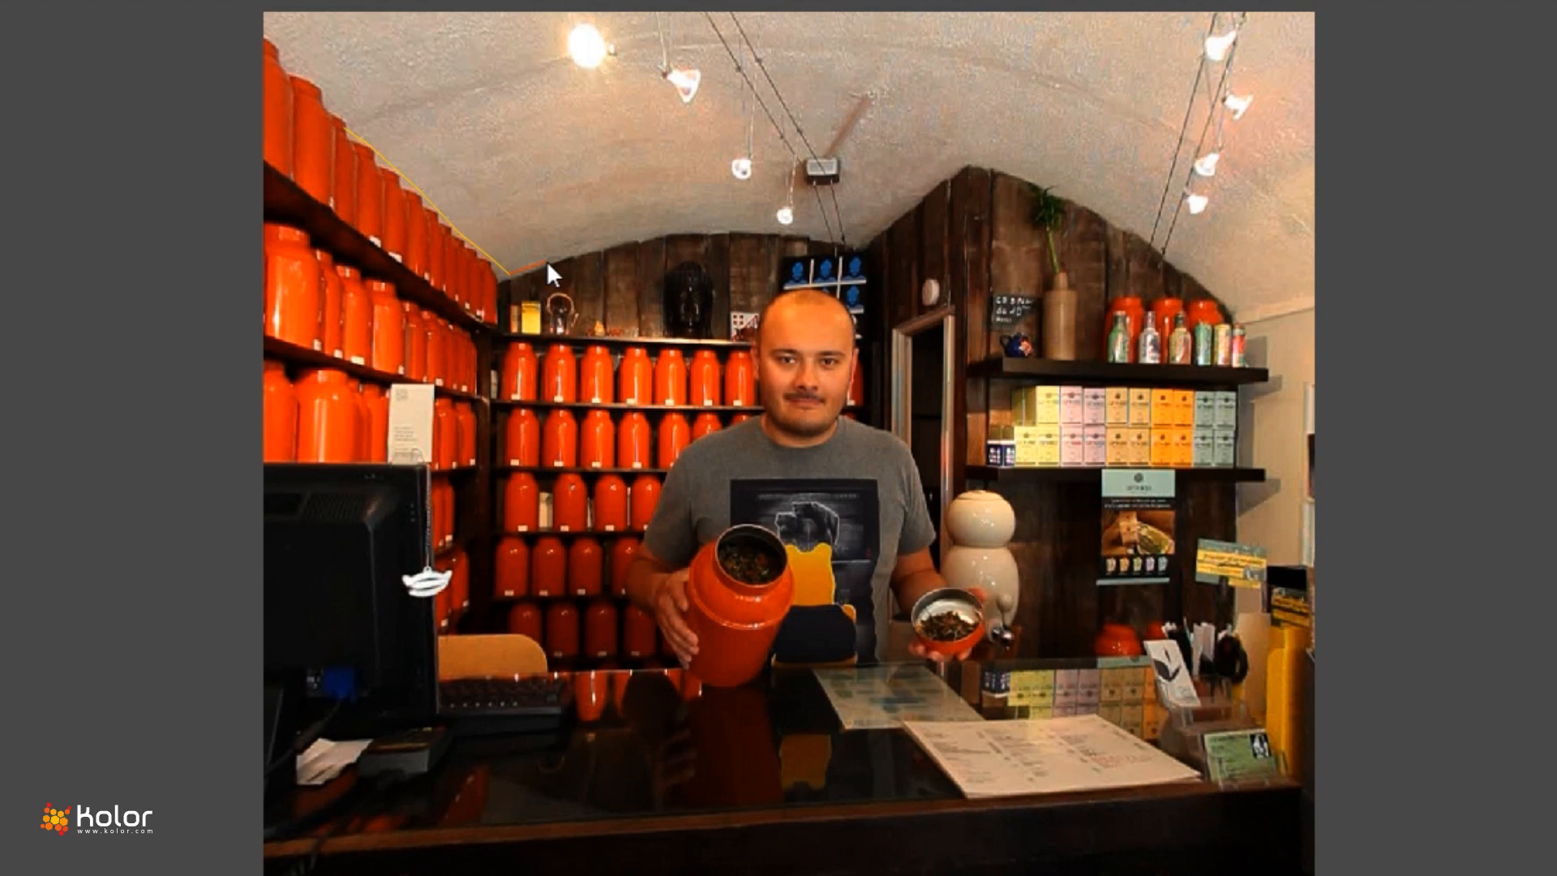
Draw a closed mask polygon around the man, following the ceiling edge, the shelves and the counter front
click(663, 232)
click(800, 236)
click(867, 246)
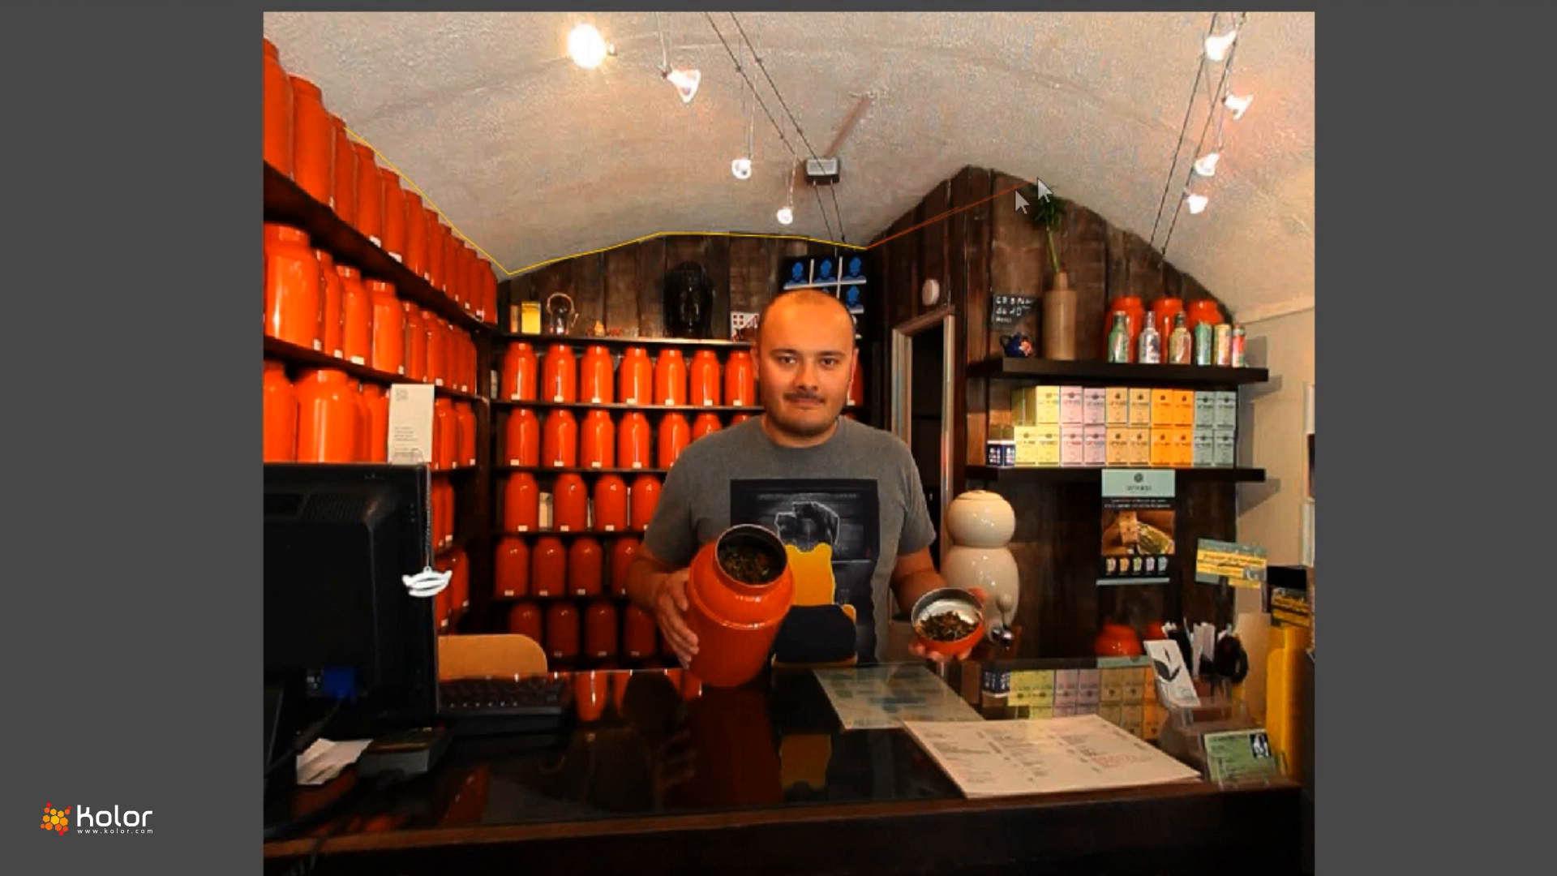
click(964, 166)
click(1055, 191)
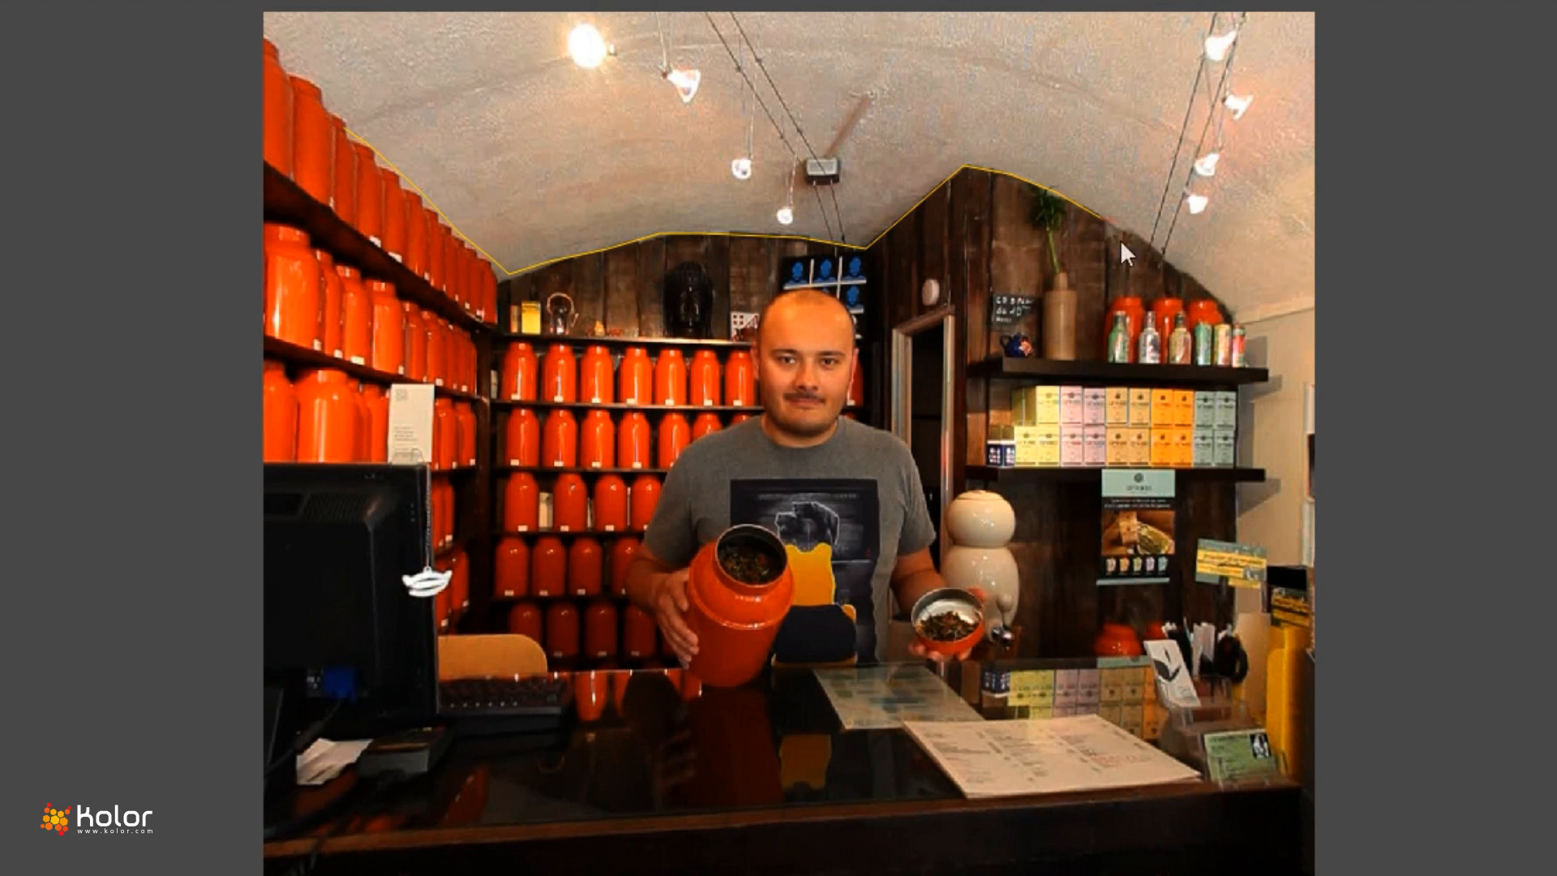
click(1102, 365)
click(1108, 460)
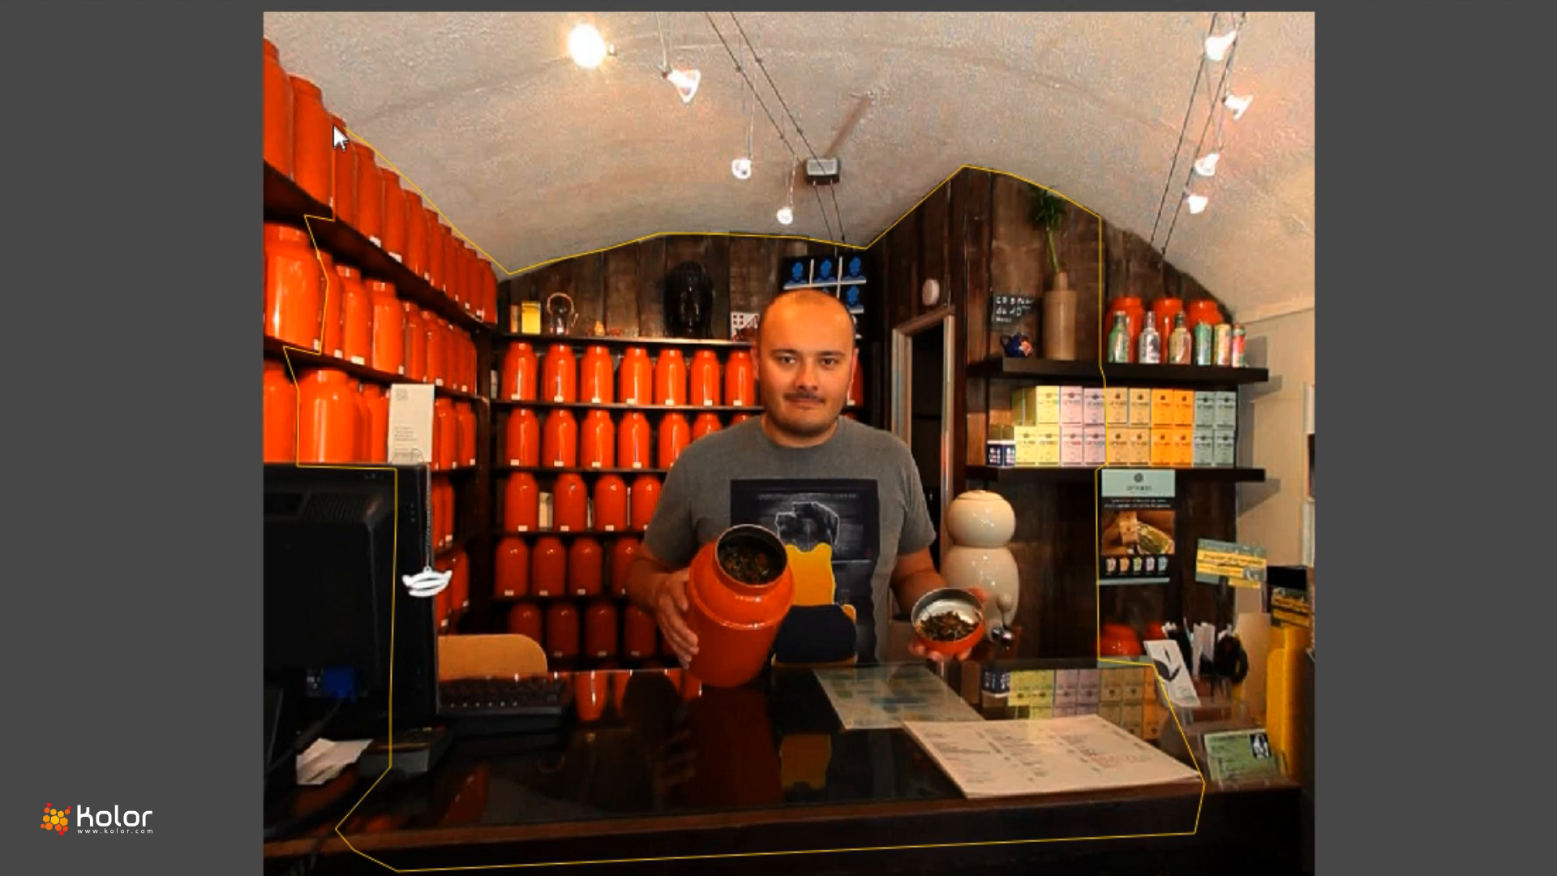
click(333, 125)
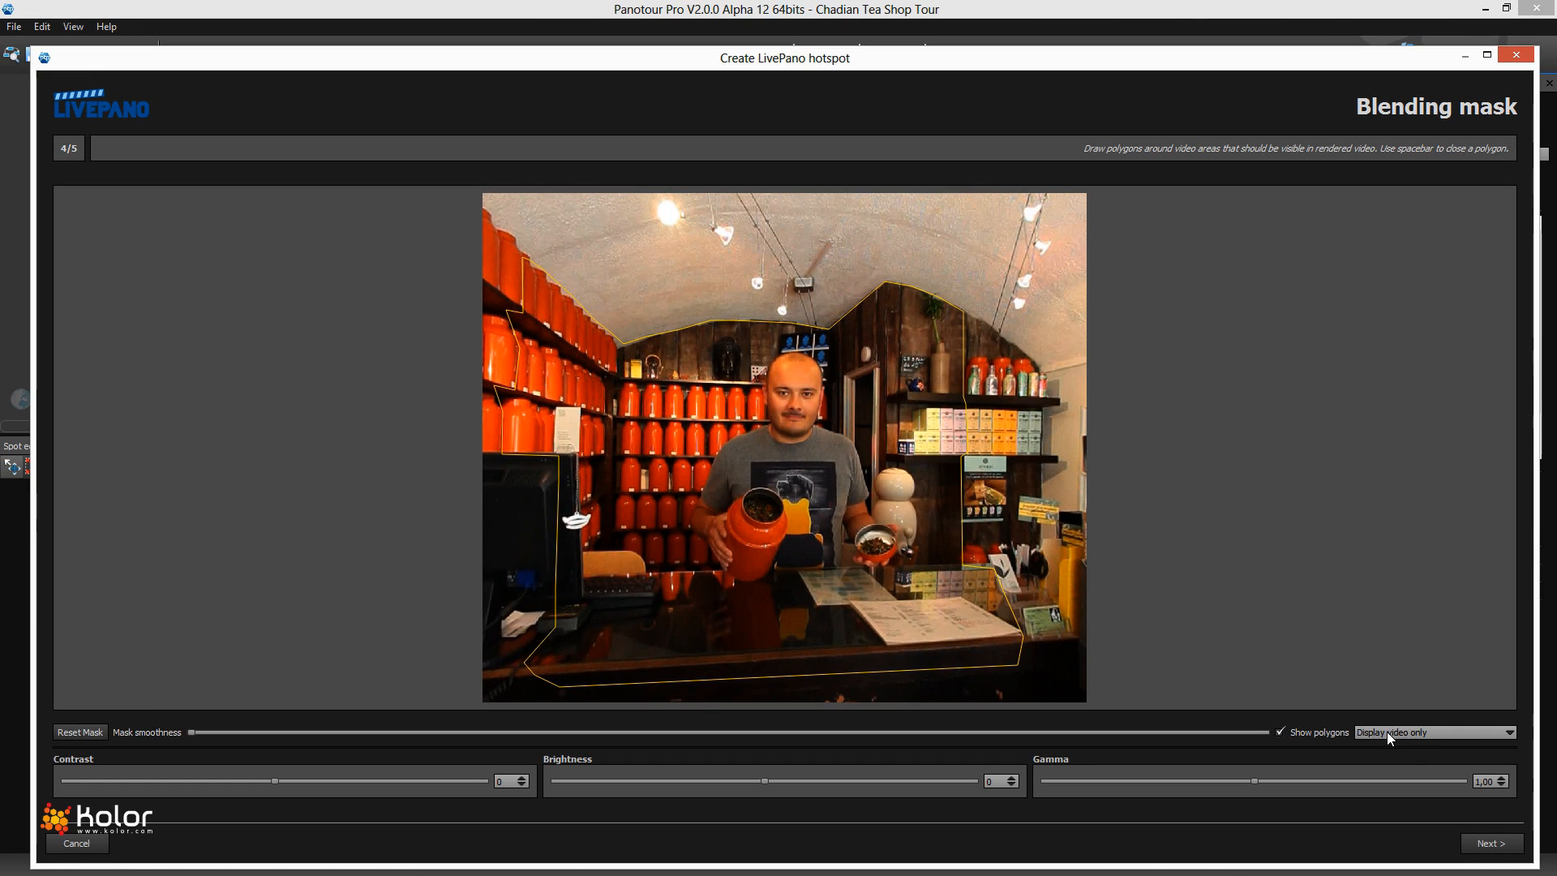
Preview the panorama alone, switch to the panorama and video blend, and set contrast to -5 and gamma to 0,98
click(1387, 732)
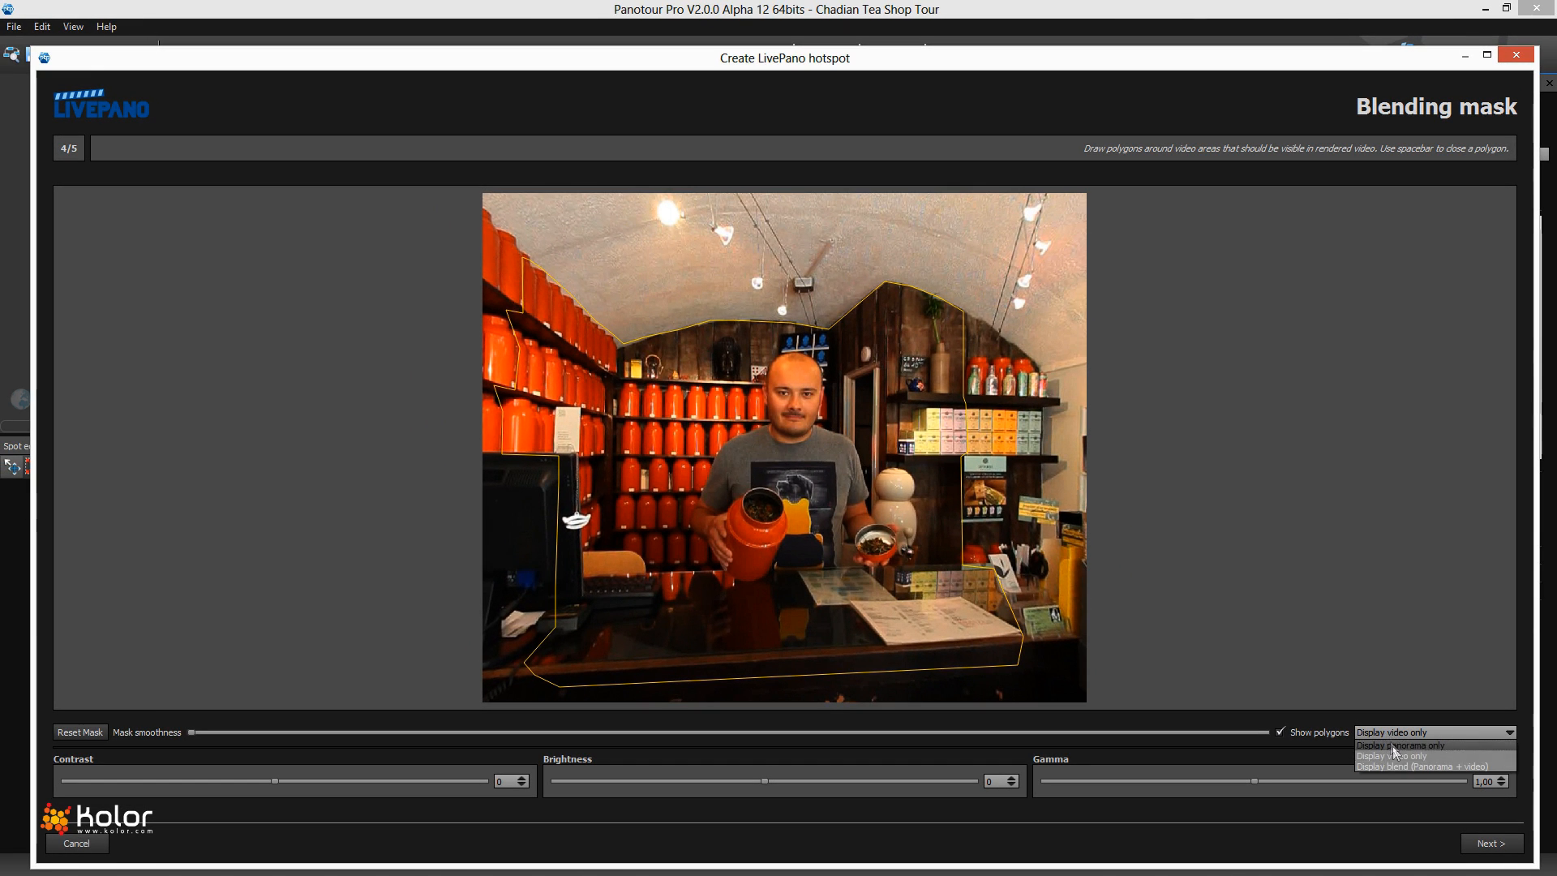
click(1393, 746)
click(1396, 734)
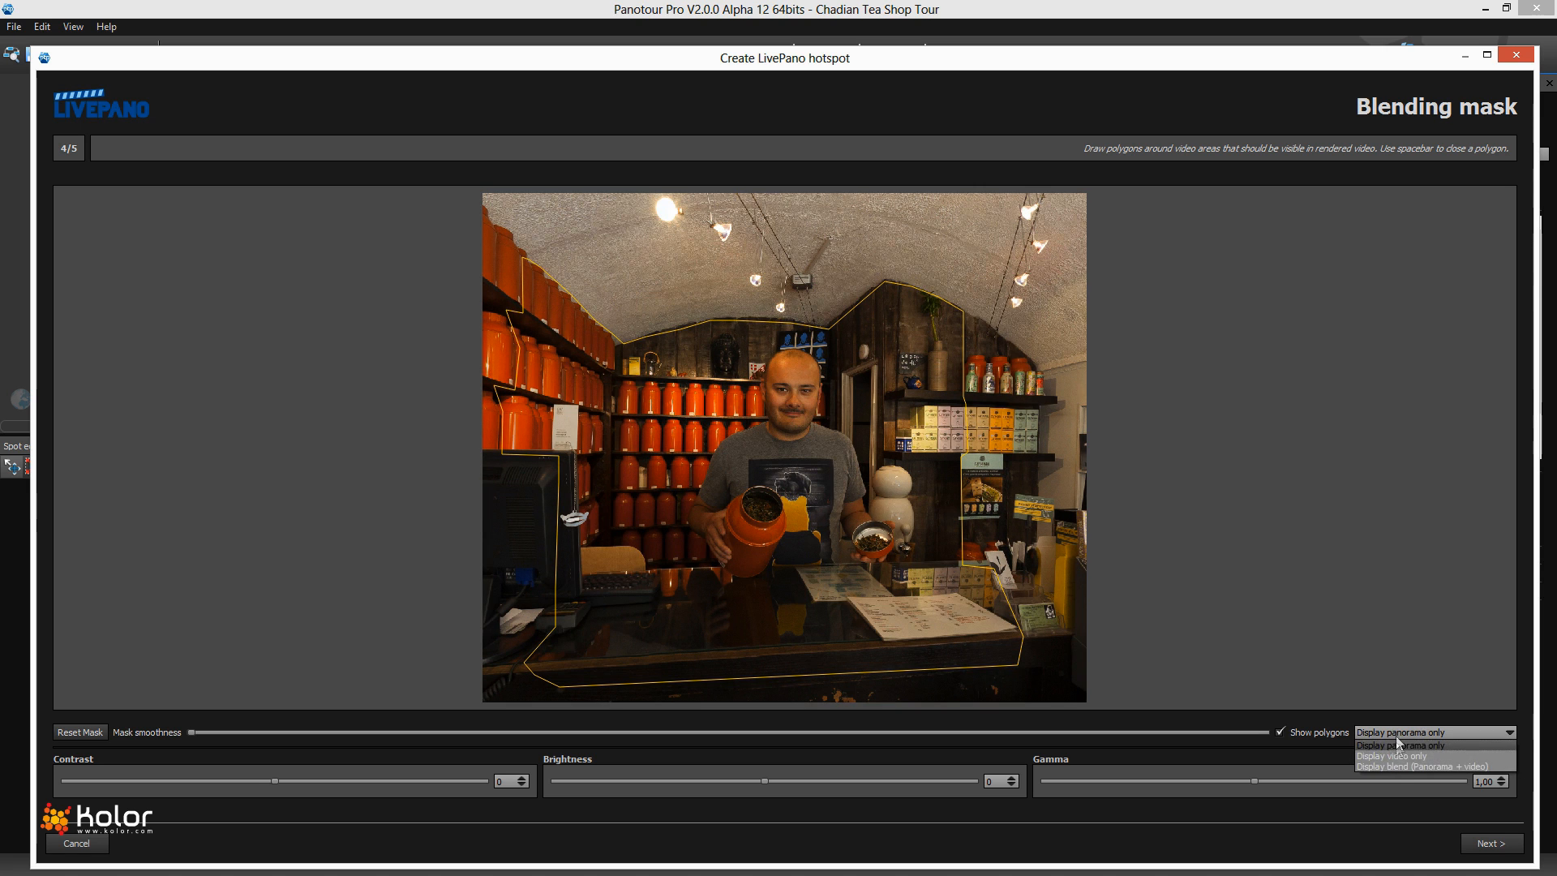
click(1397, 767)
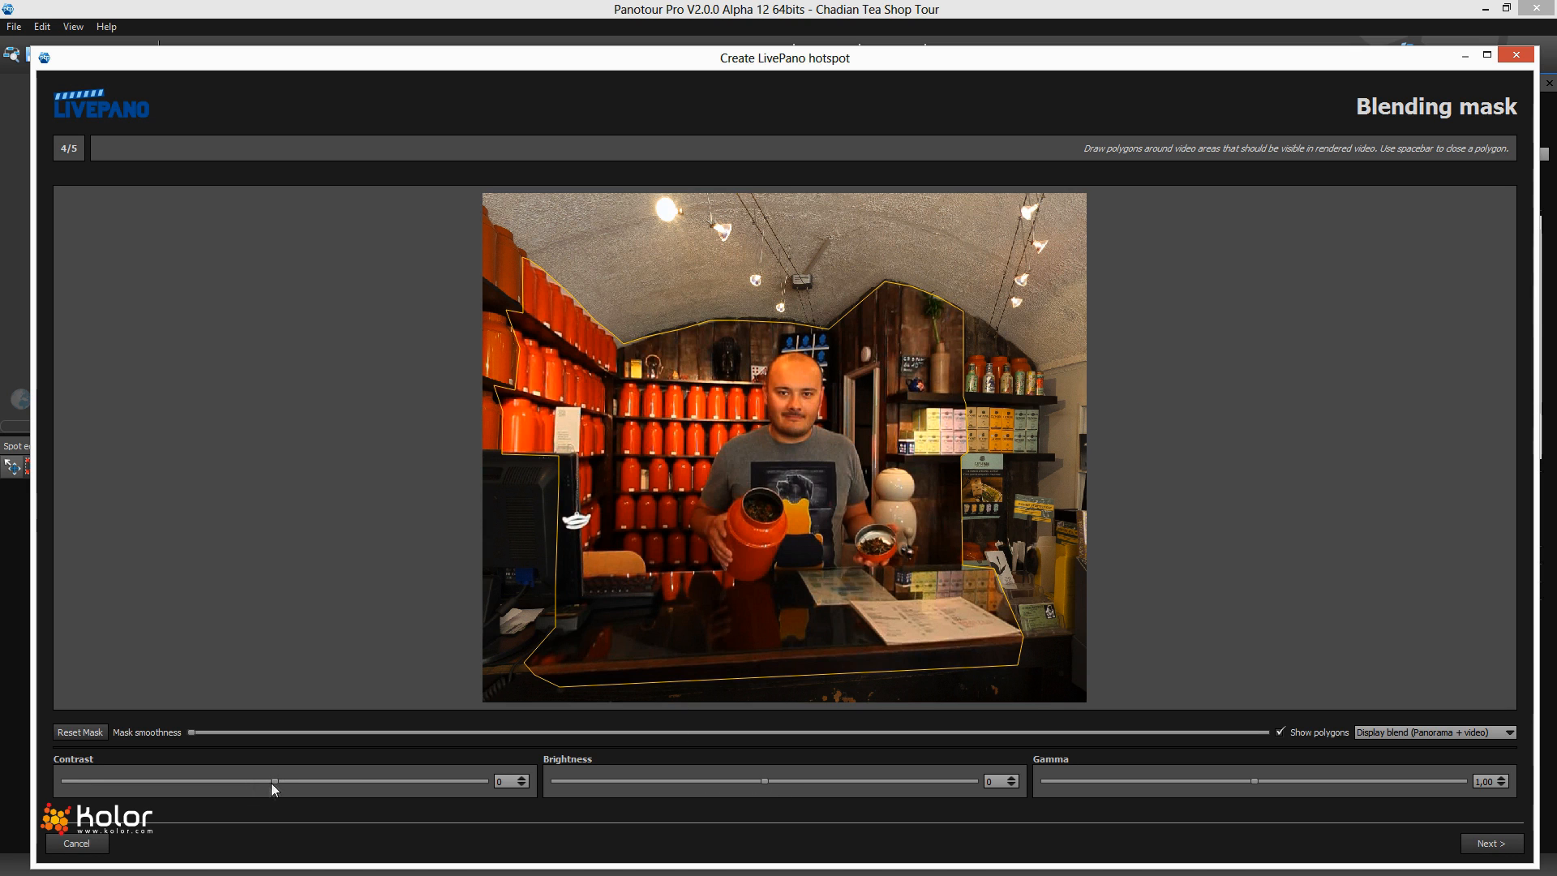
drag(274, 782, 255, 780)
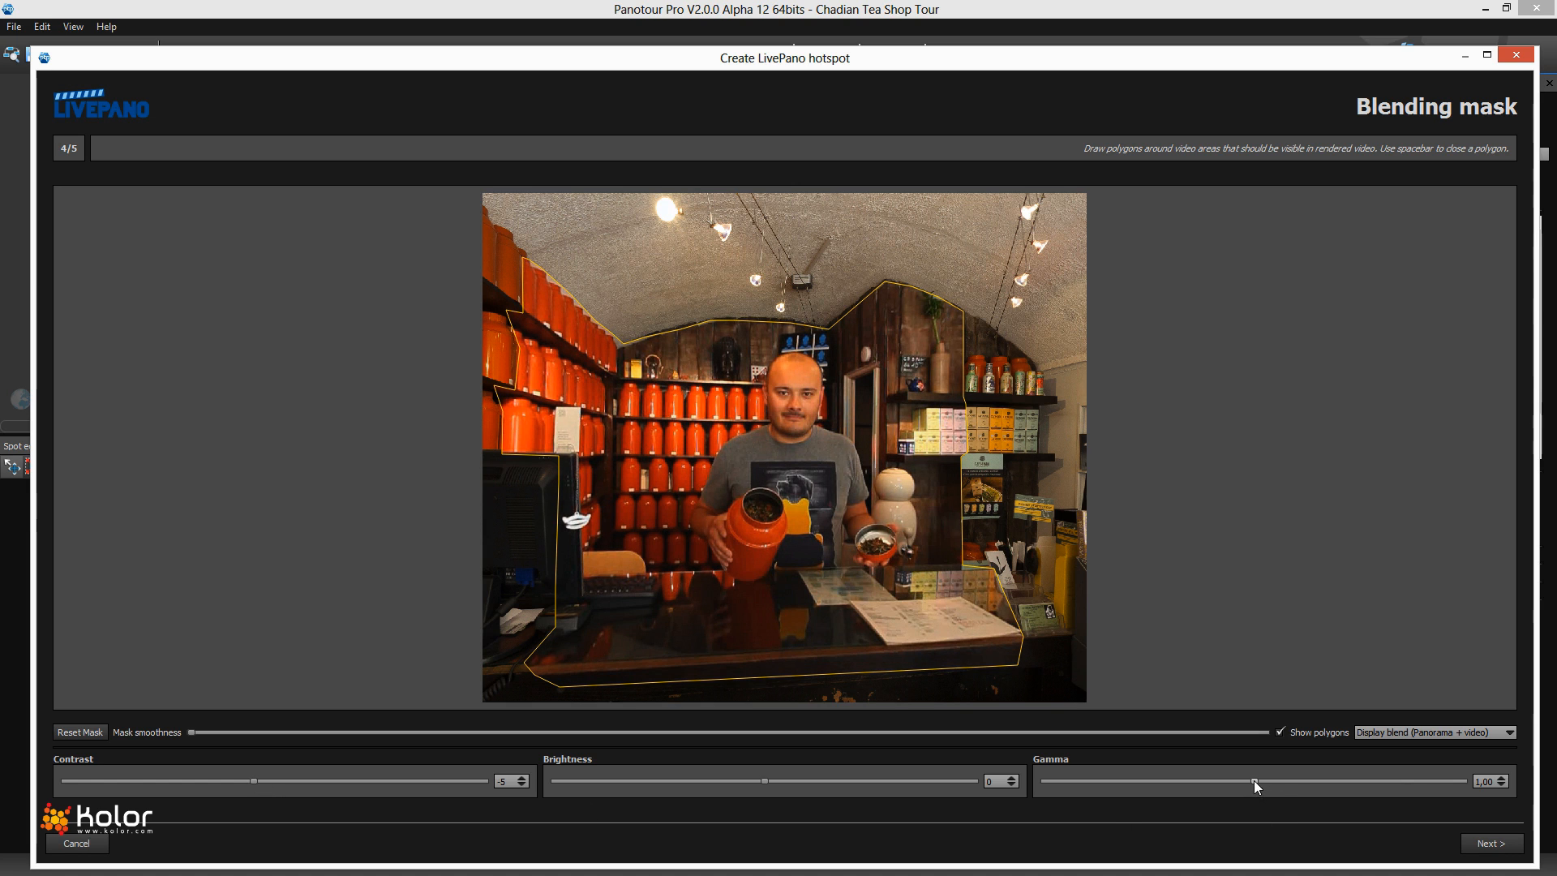
mouse_move(1265, 780)
mouse_down()
mouse_move(1294, 777)
mouse_move(1242, 781)
mouse_up()
Hide the mask polygons, raise the mask smoothness to about the middle of its range, and continue to rendering
mouse_move(204, 733)
mouse_down()
mouse_move(408, 732)
mouse_move(193, 733)
mouse_up()
click(1280, 733)
drag(191, 734, 587, 732)
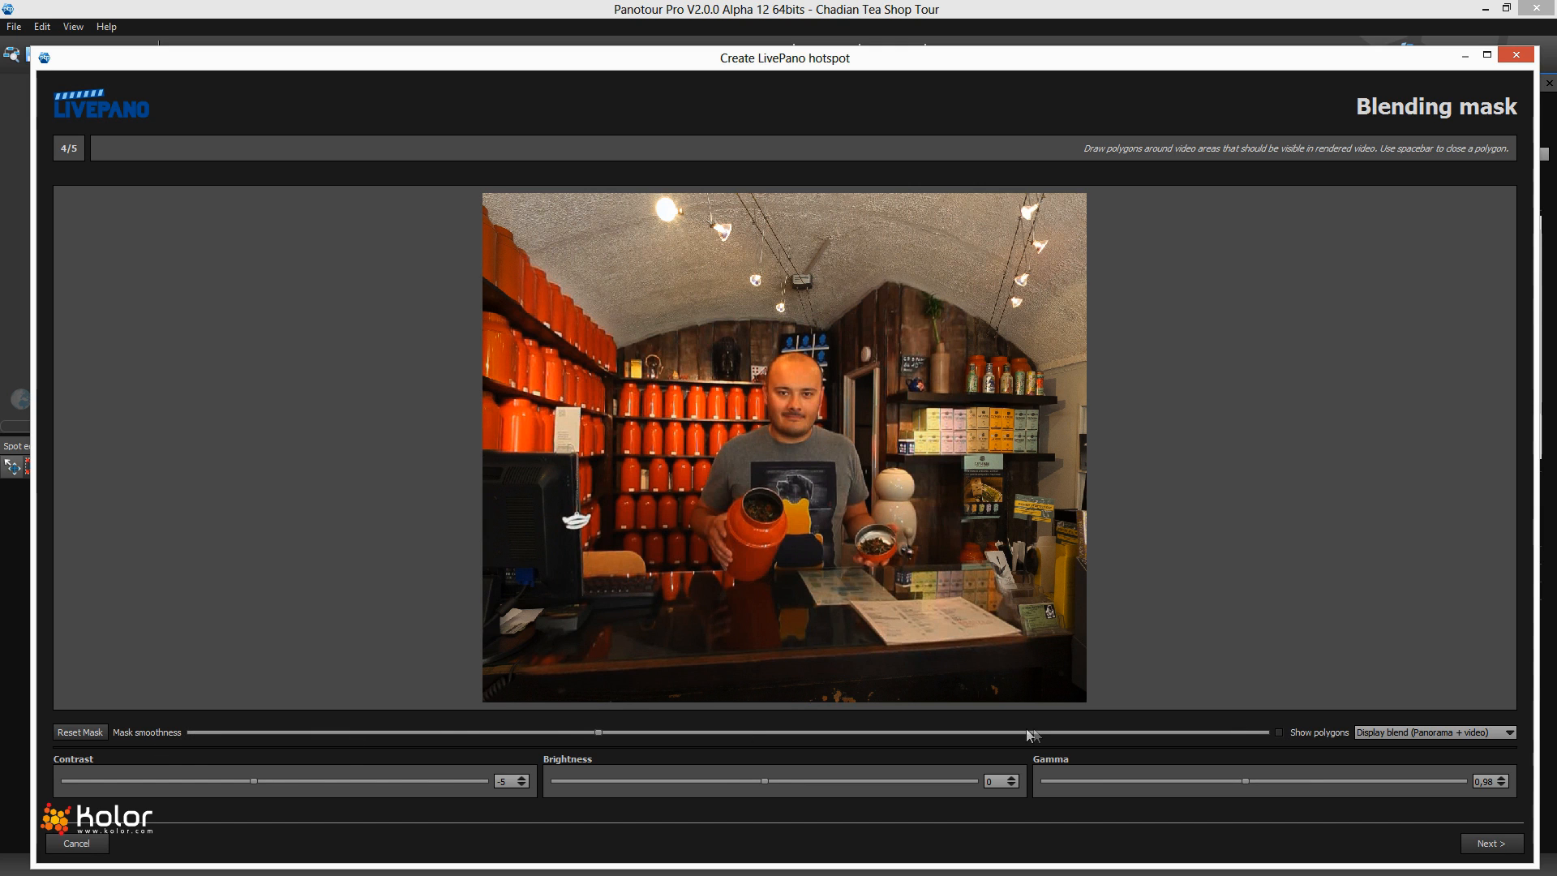
click(1429, 732)
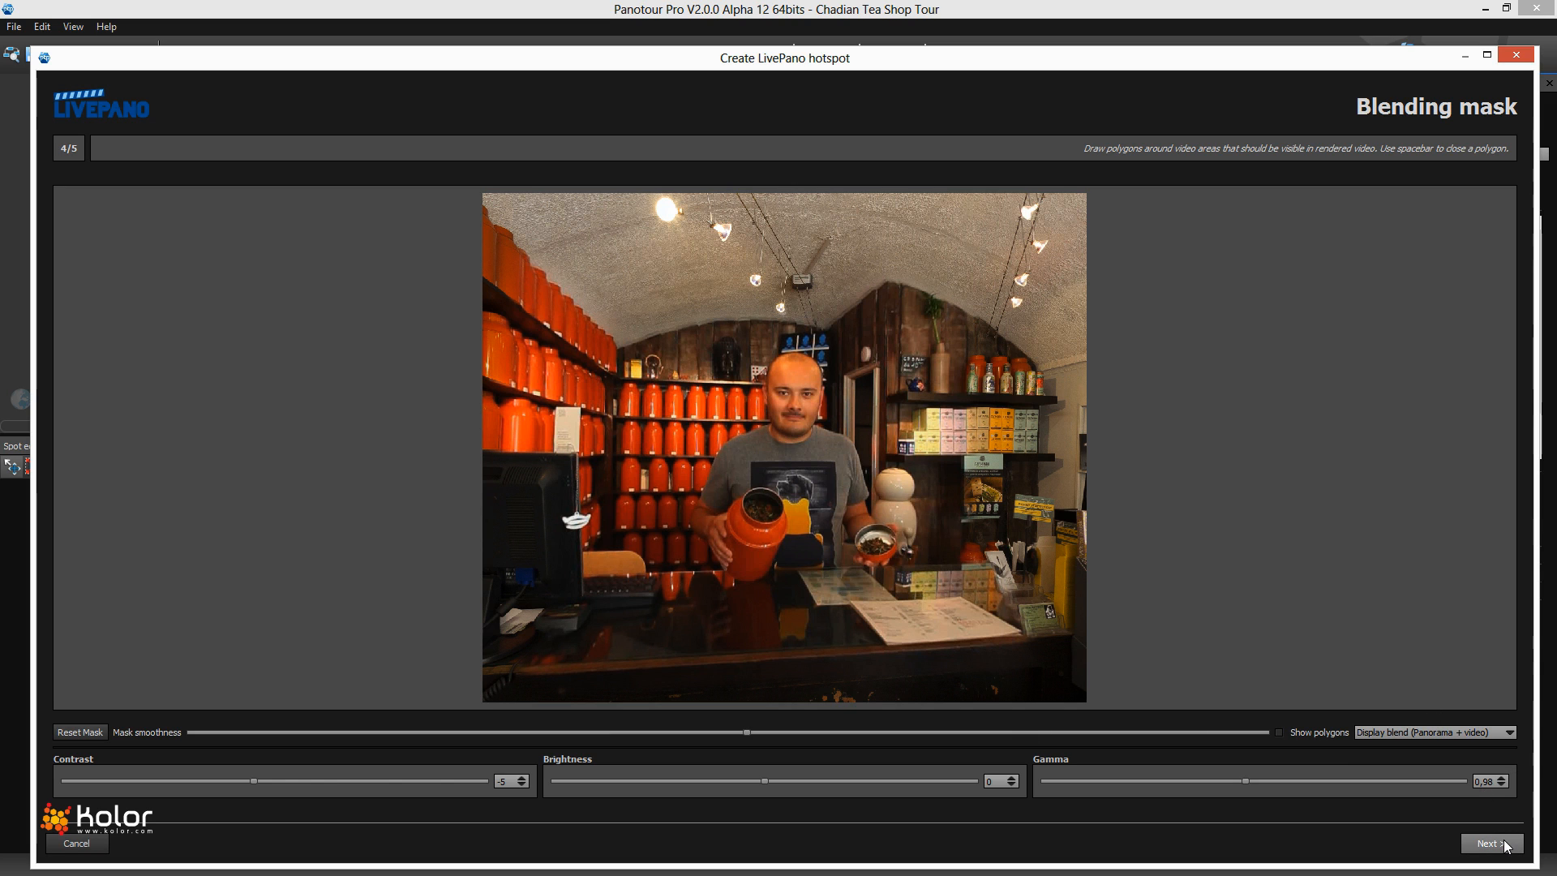
click(1505, 846)
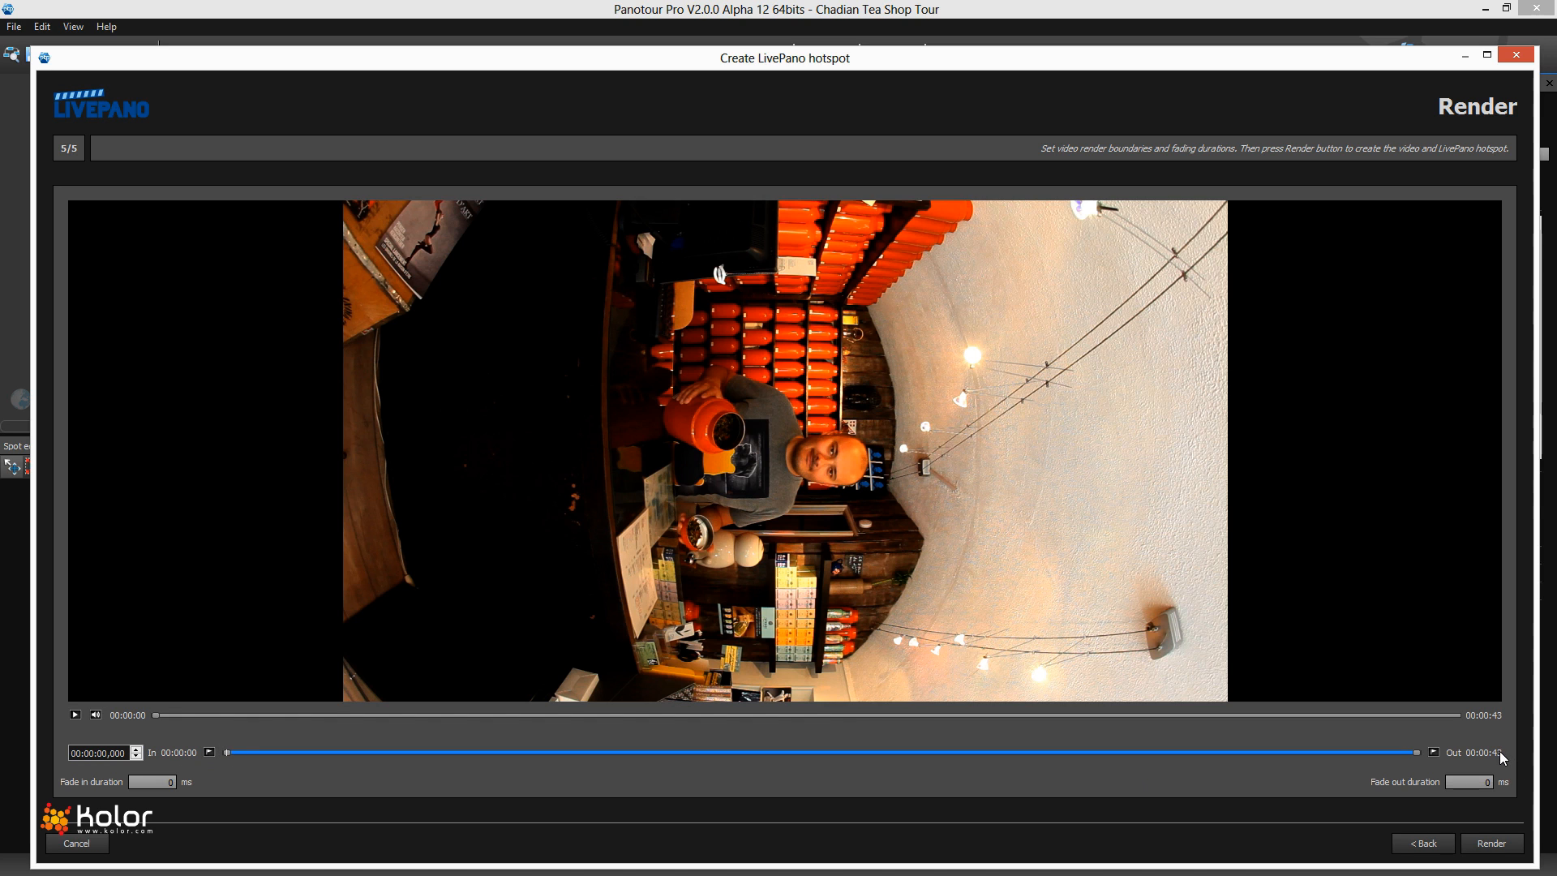
Set the video's in point to 00:00:05, adjust the fade durations, then render the LivePano hotspot and finish its creation
drag(227, 753, 380, 753)
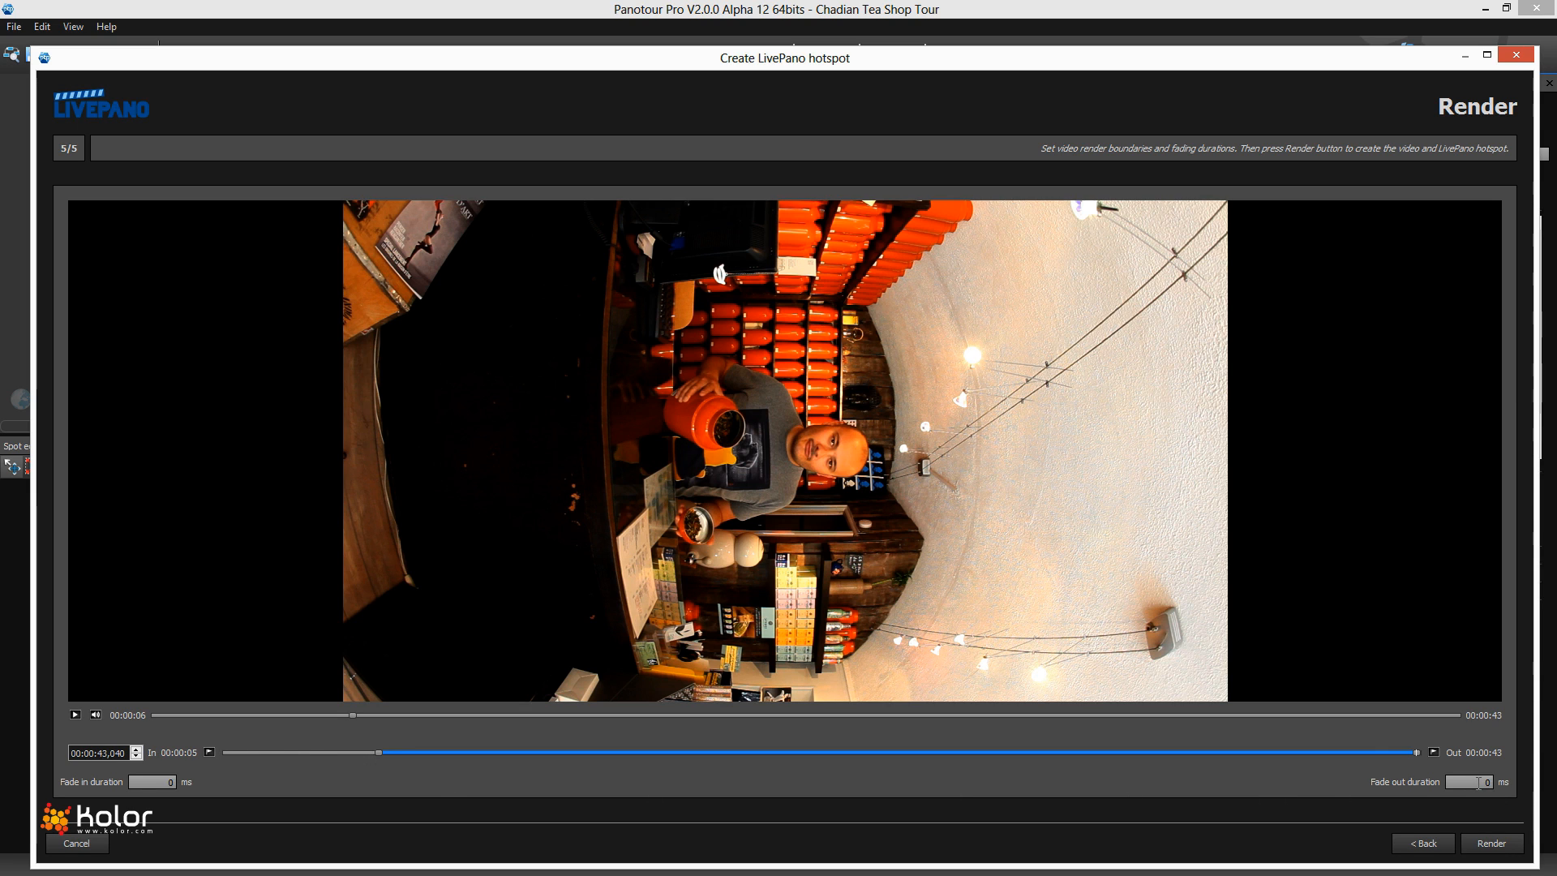
drag(1479, 784, 1500, 782)
click(1491, 844)
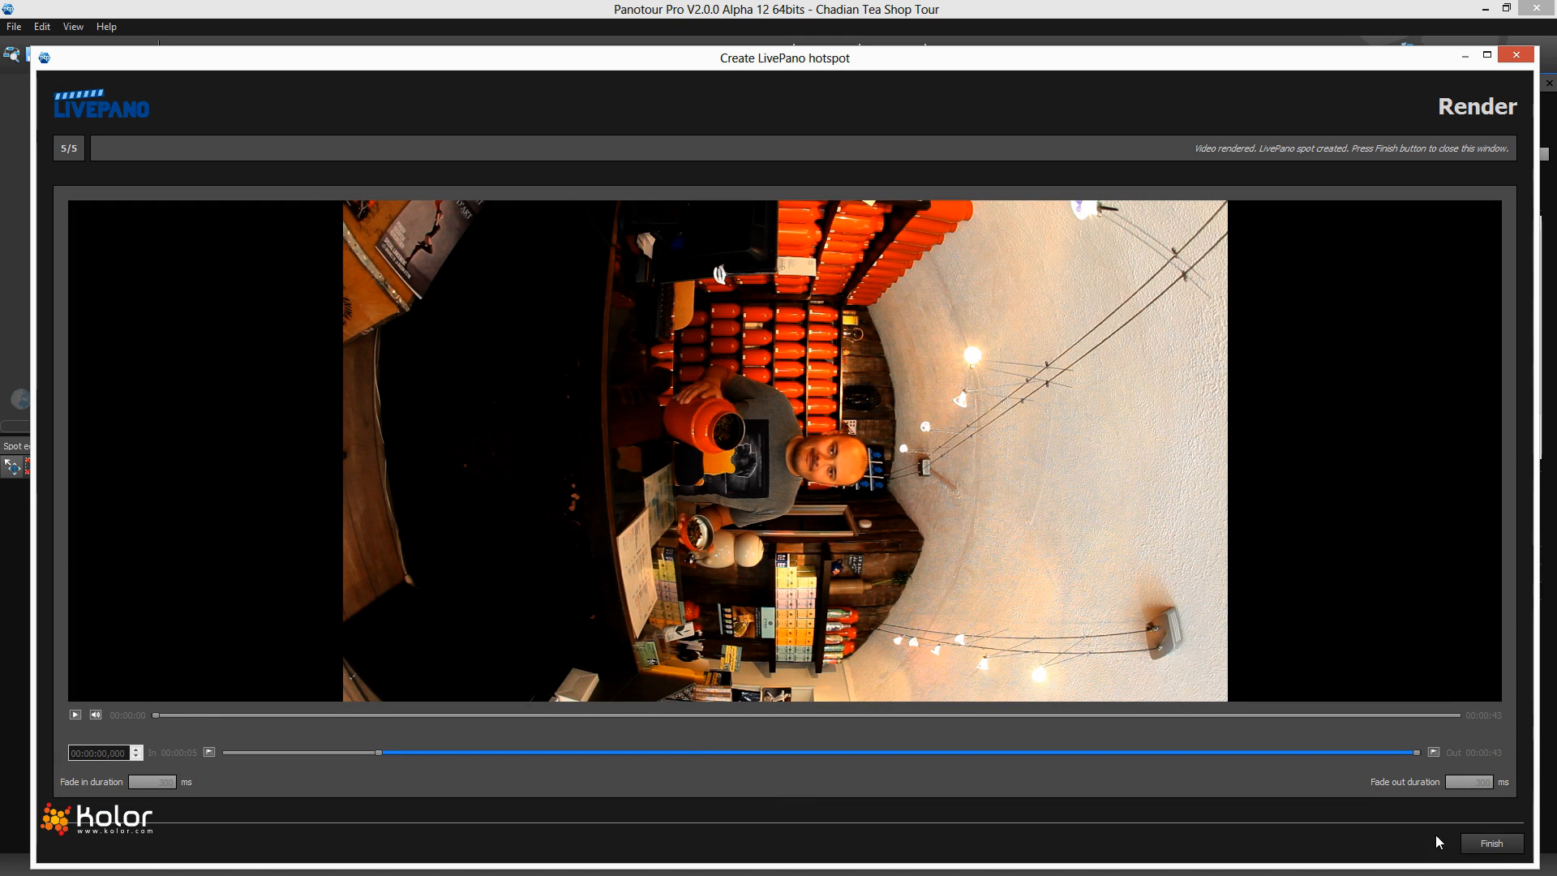
click(1489, 843)
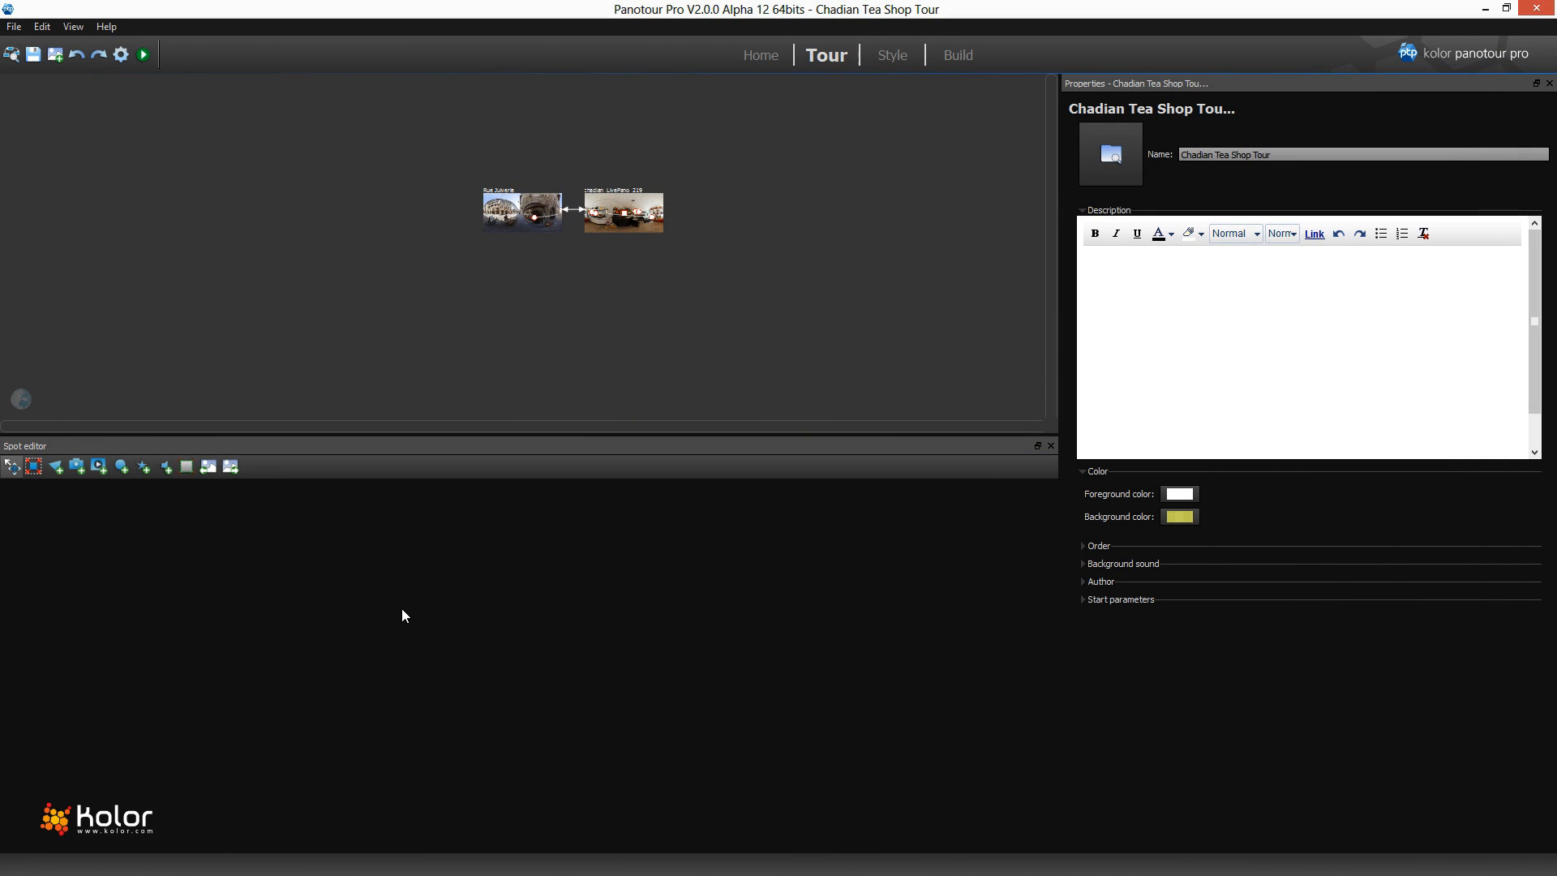
Build the tour, open it in the browser, and enter the tea shop through the hotspot at its doorway
click(121, 55)
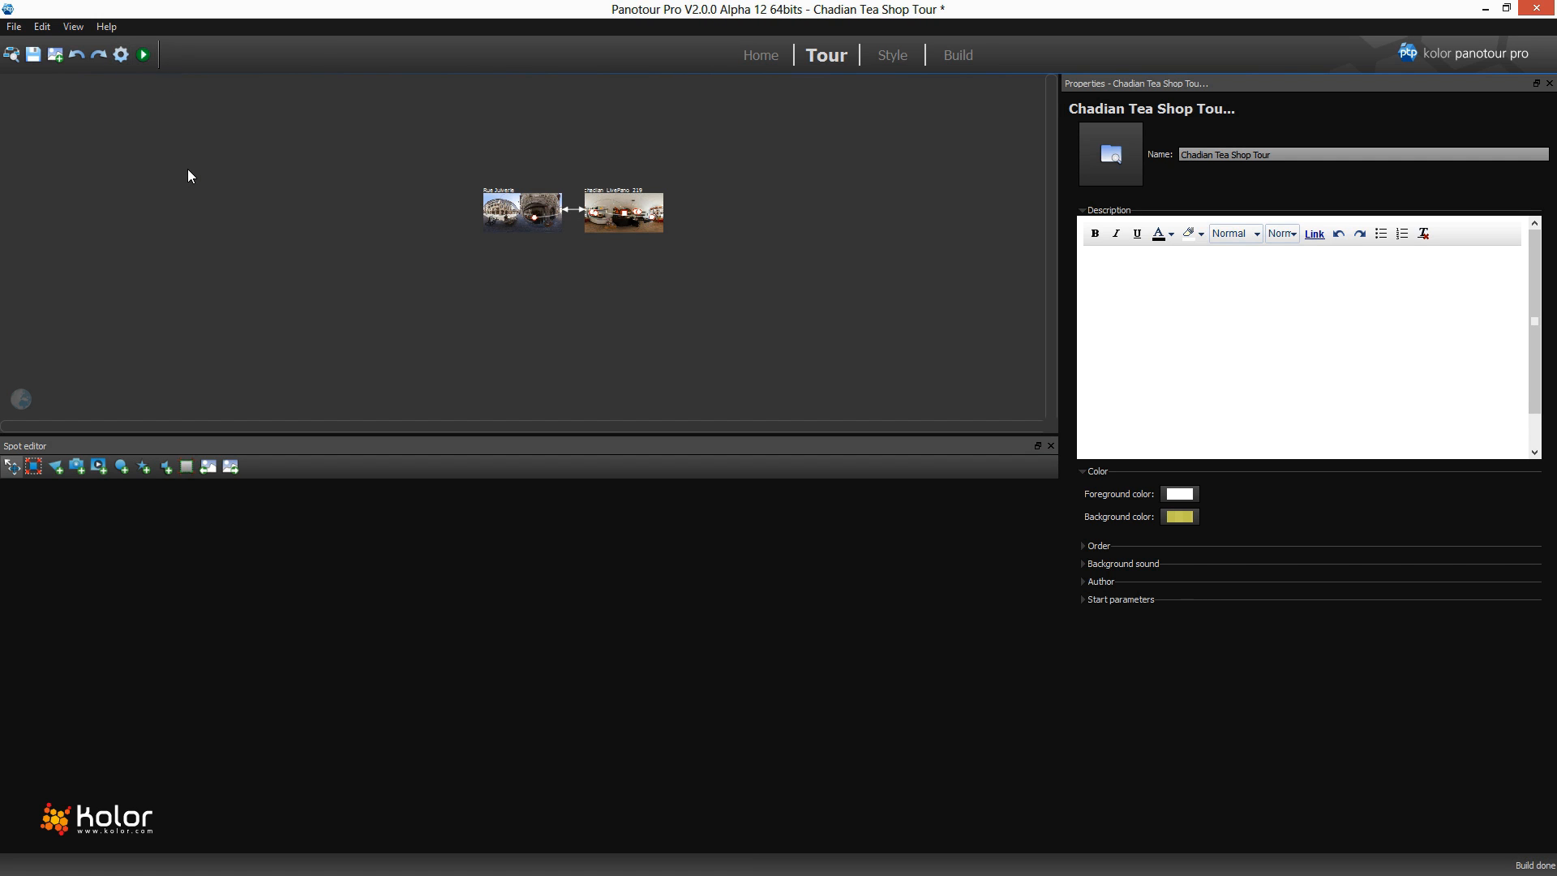
click(142, 55)
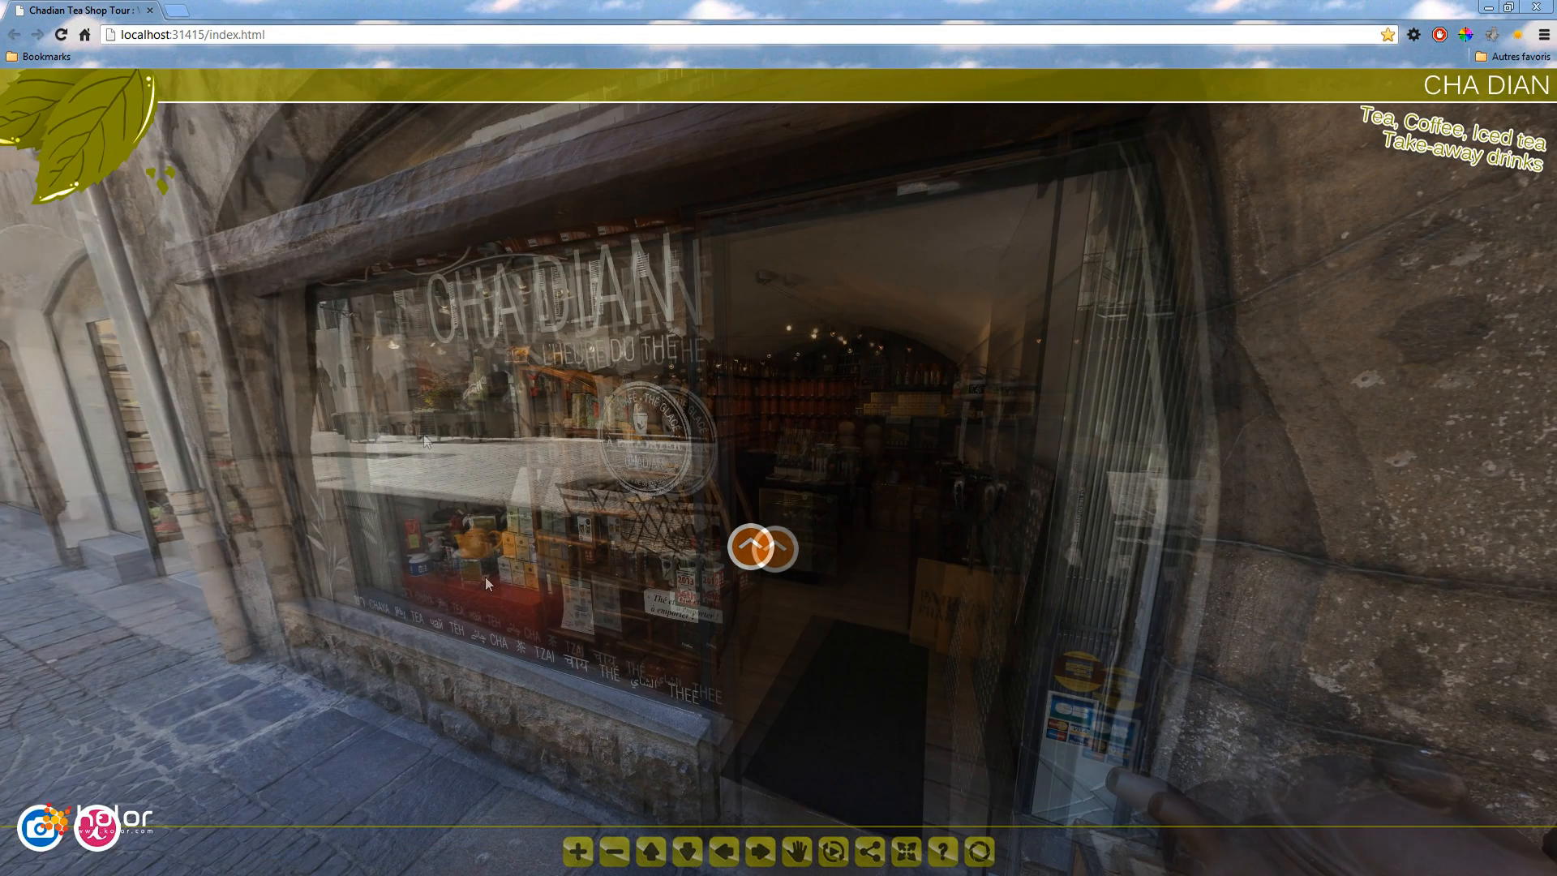
click(751, 547)
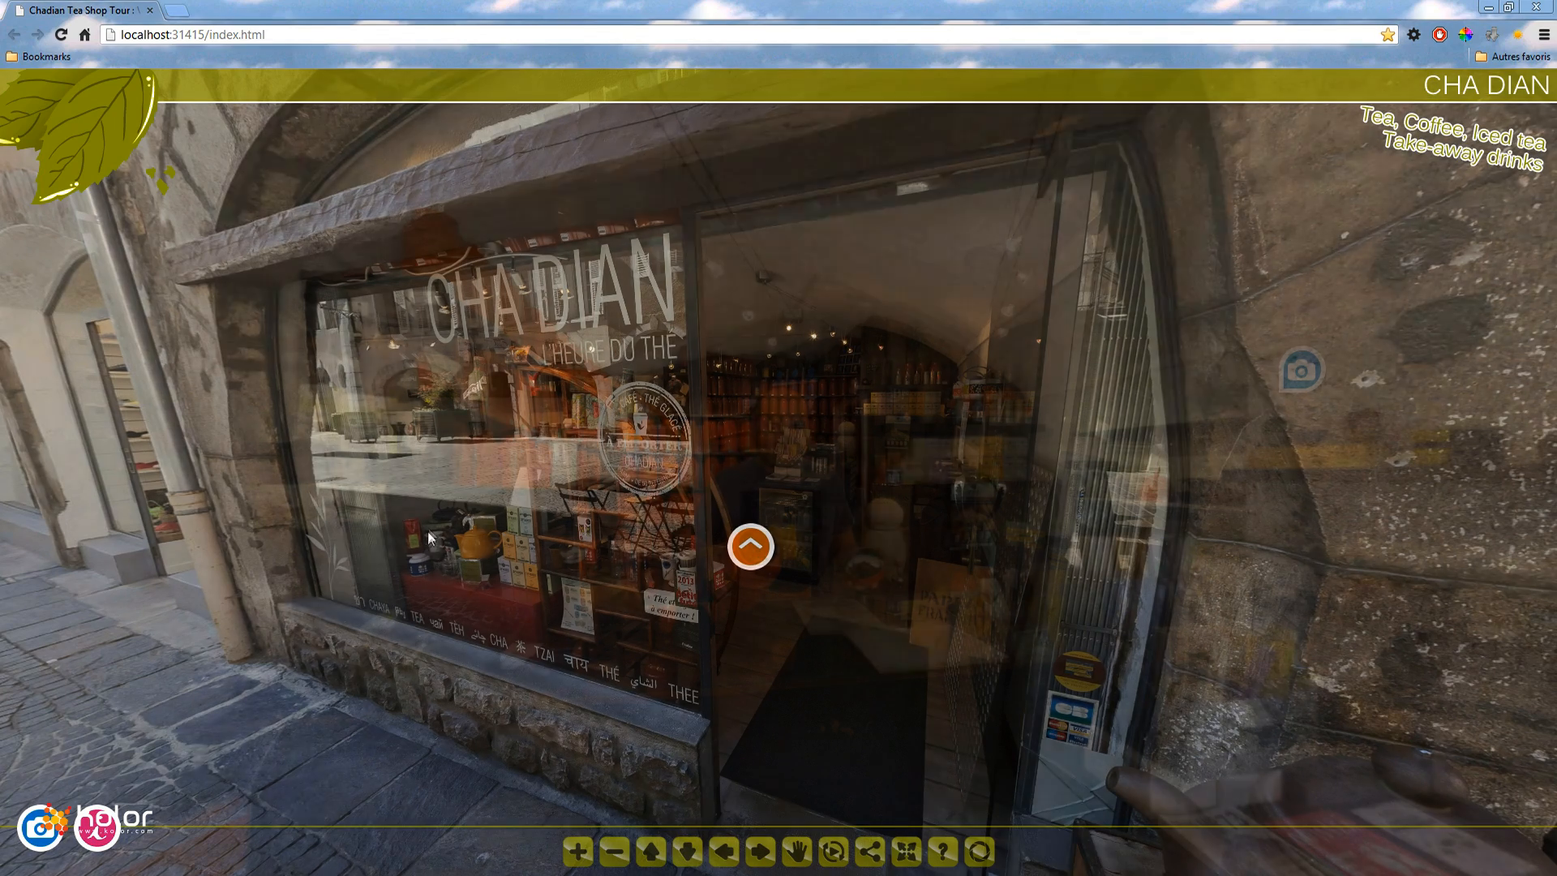